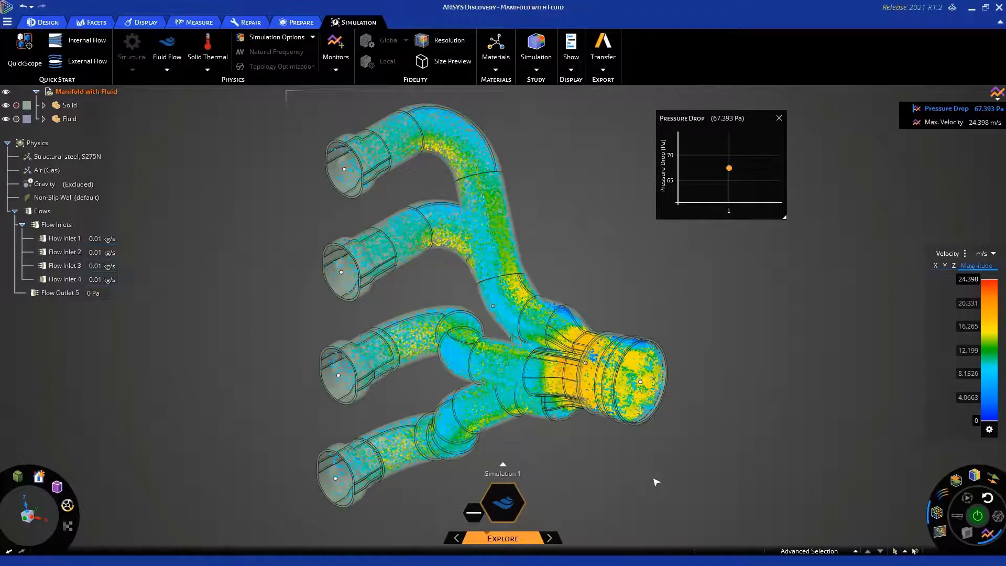
Switch the manifold model from the Explore stage to the Refine stage
click(557, 540)
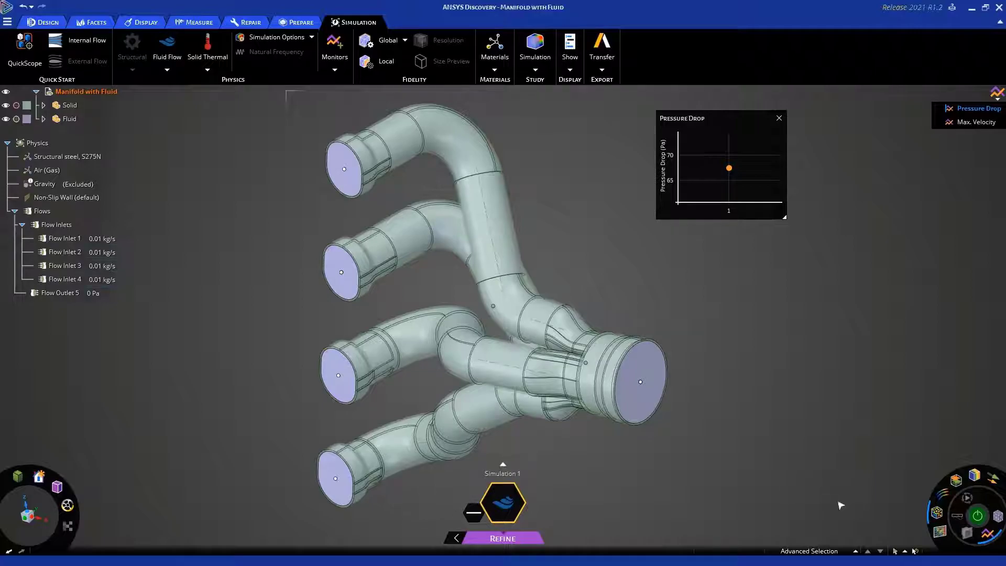
click(825, 399)
key(alt+Tab)
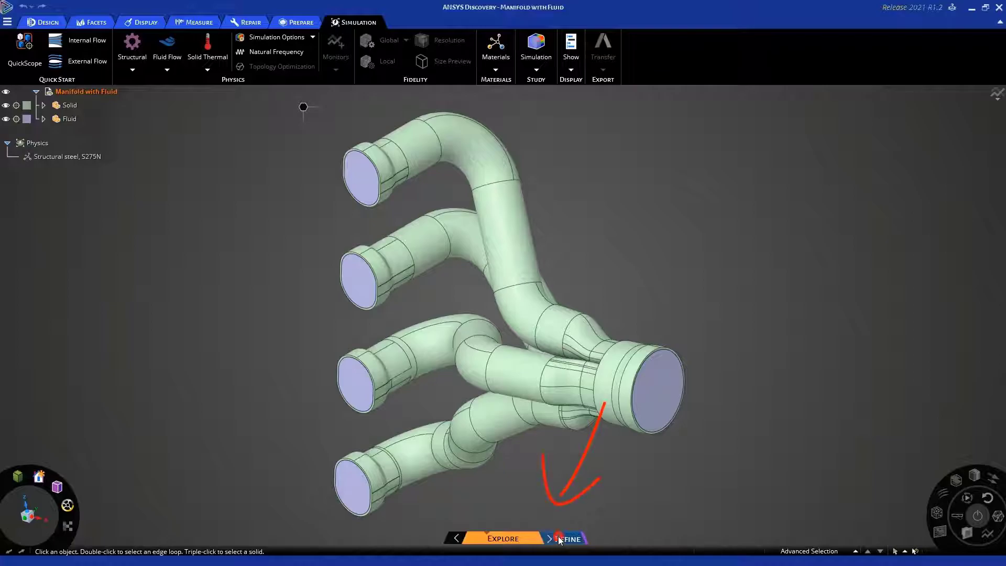
click(560, 540)
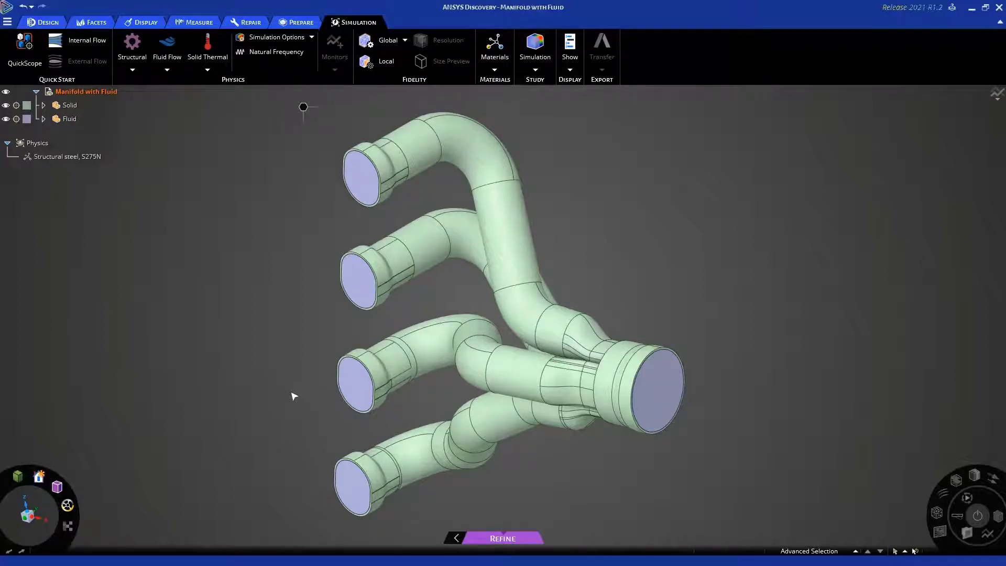
Add a fluid flow inlet with a mass flow rate of 0.01 kg/s on the lowest pipe's end face
click(348, 485)
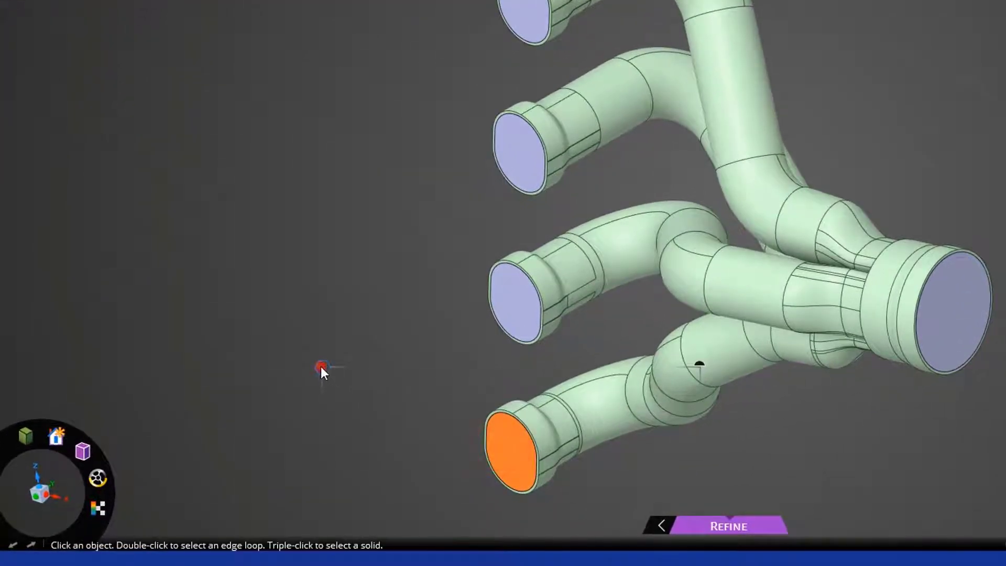
right_click(321, 366)
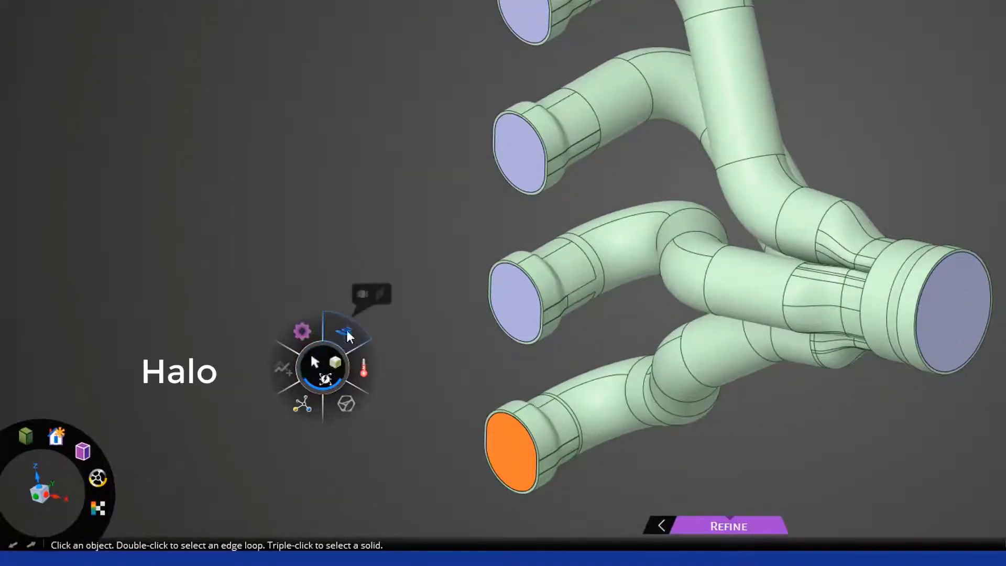
click(363, 294)
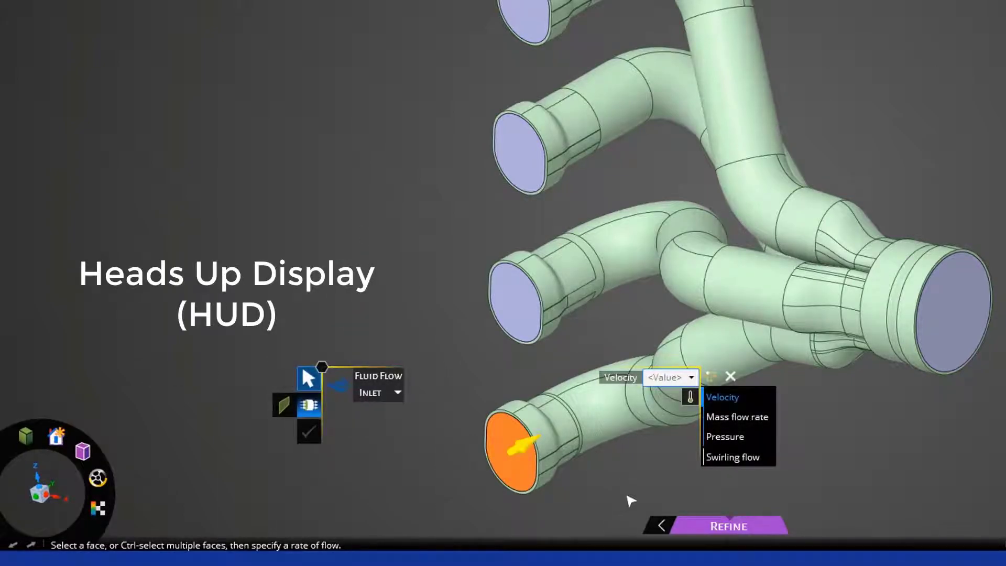
click(726, 417)
click(661, 384)
text(0.01 kg/s)
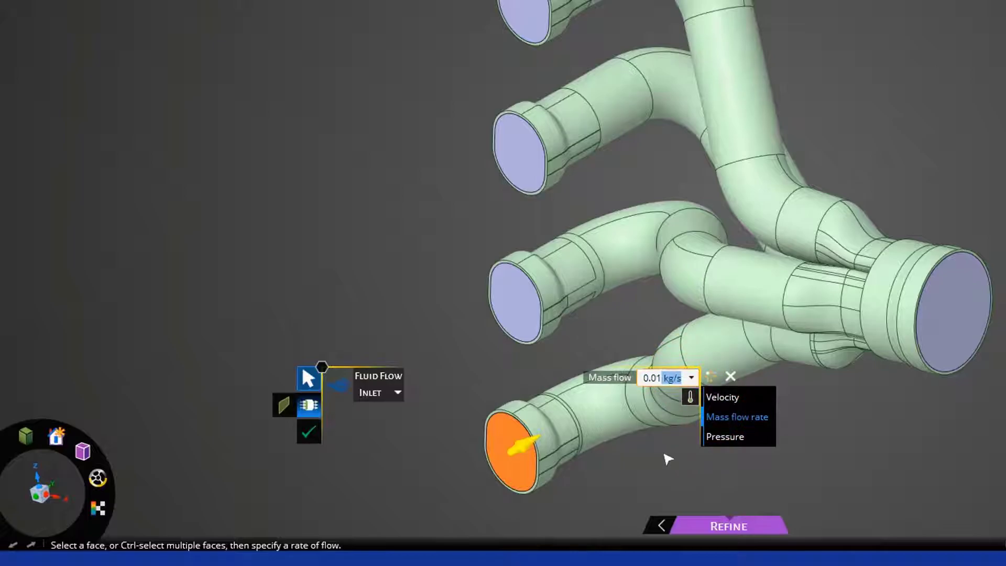
click(308, 432)
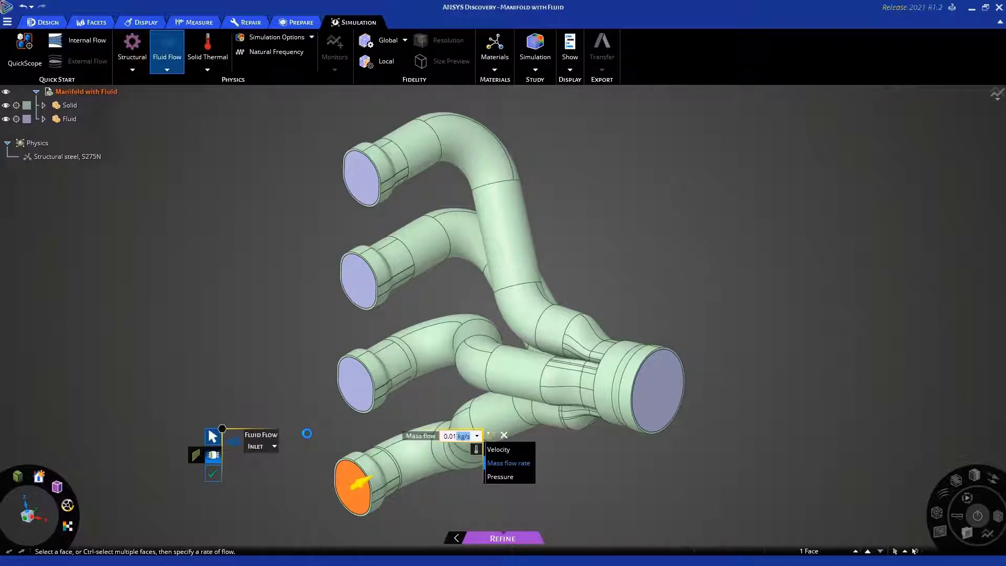
Add mass flow inlets of 0.01 kg/s on the end faces of the other three inlet pipes
click(354, 381)
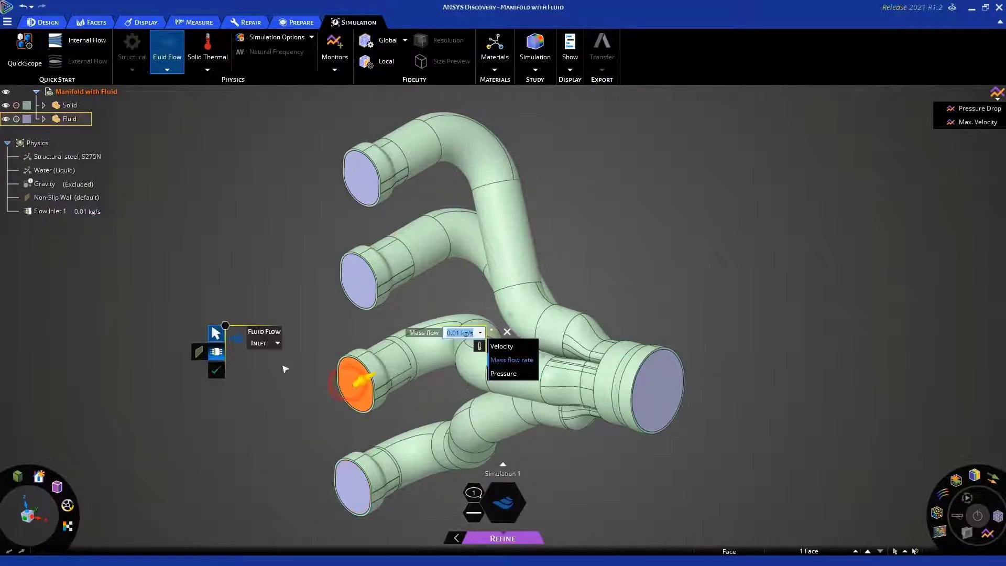
click(216, 370)
click(357, 287)
click(219, 267)
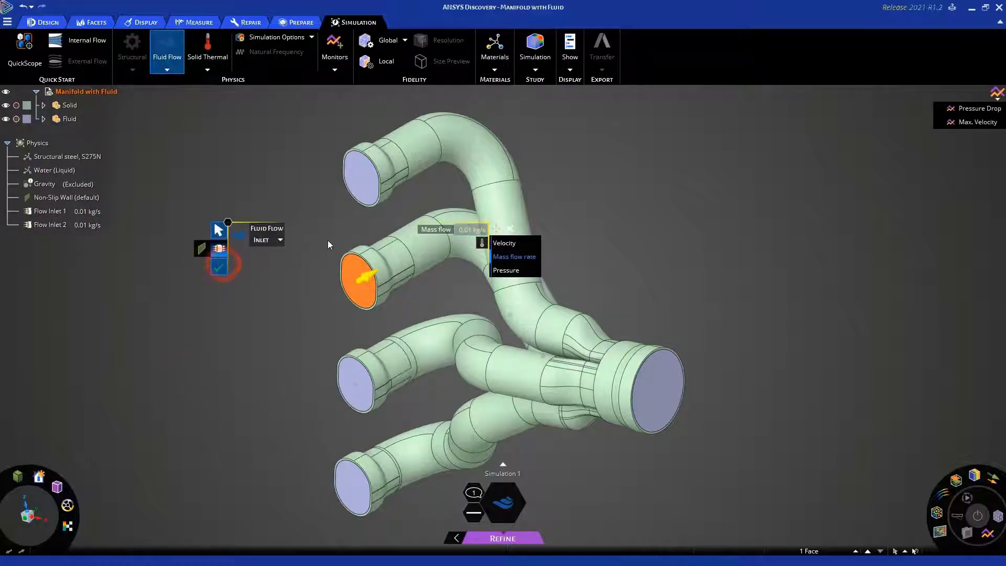
click(362, 179)
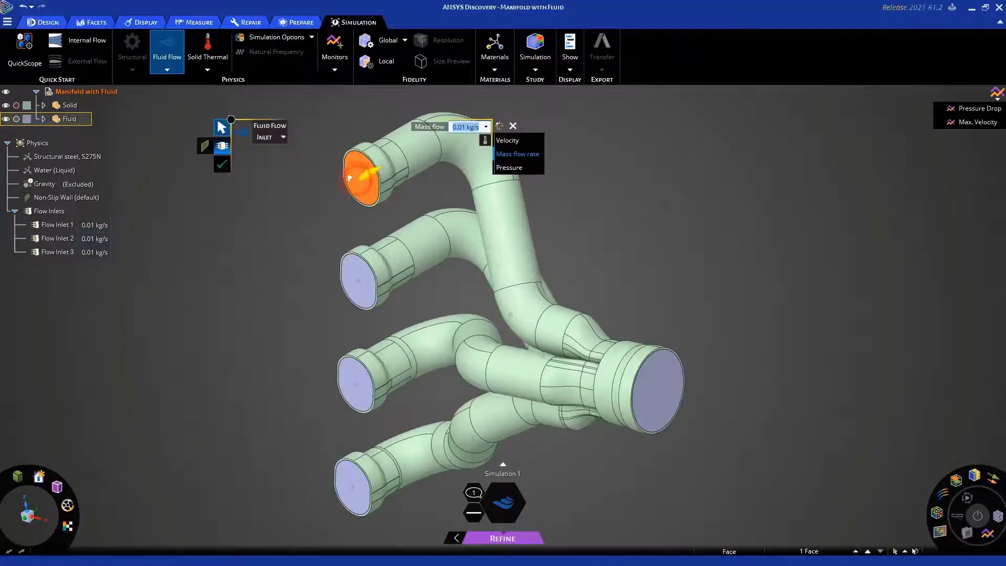
click(220, 166)
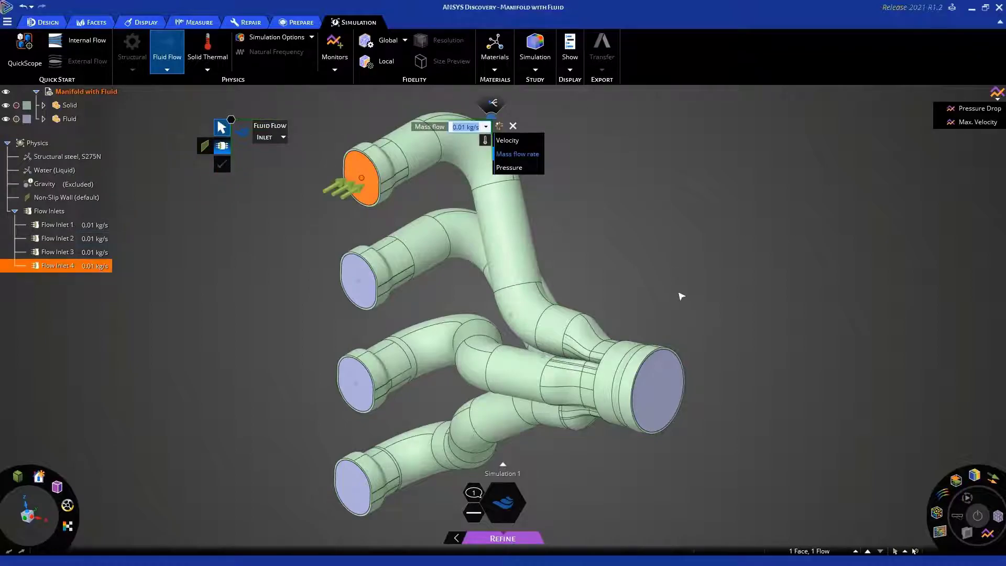
Add a fluid flow outlet with 0 Pa pressure on the end face of the large collector pipe
click(660, 385)
click(580, 328)
click(563, 346)
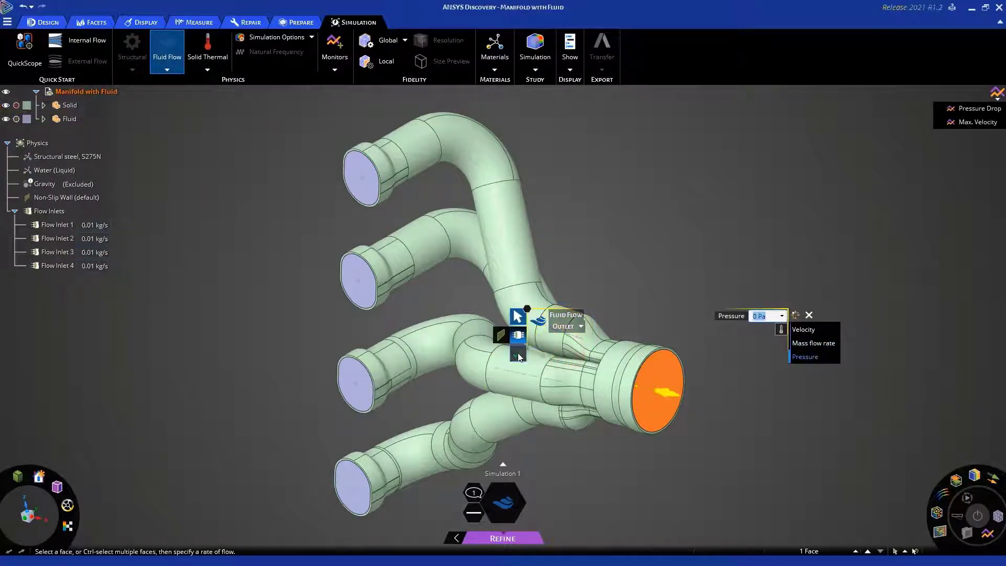
click(519, 356)
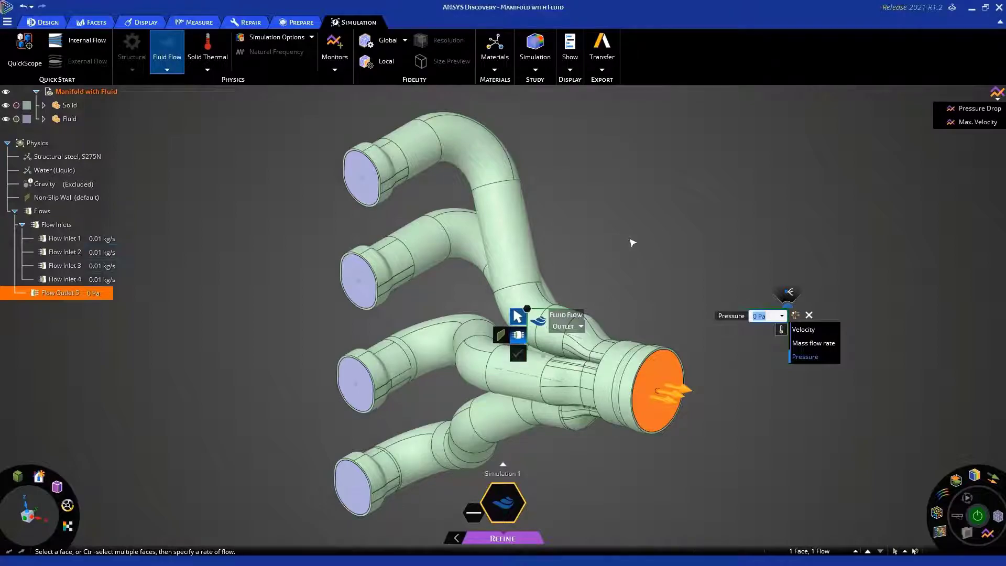
key(Escape)
key(Escape)
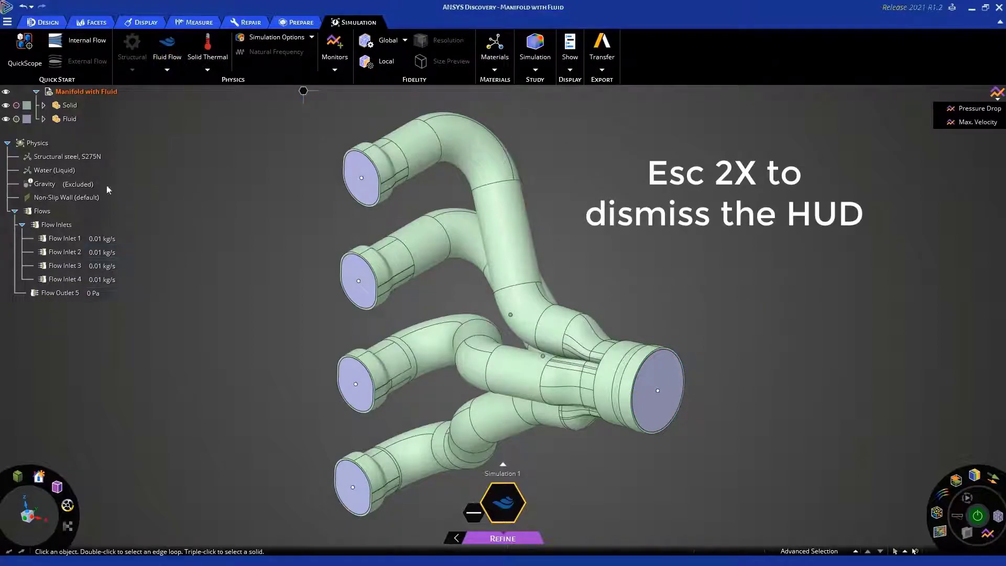
Change the fluid material from water to Air
click(57, 168)
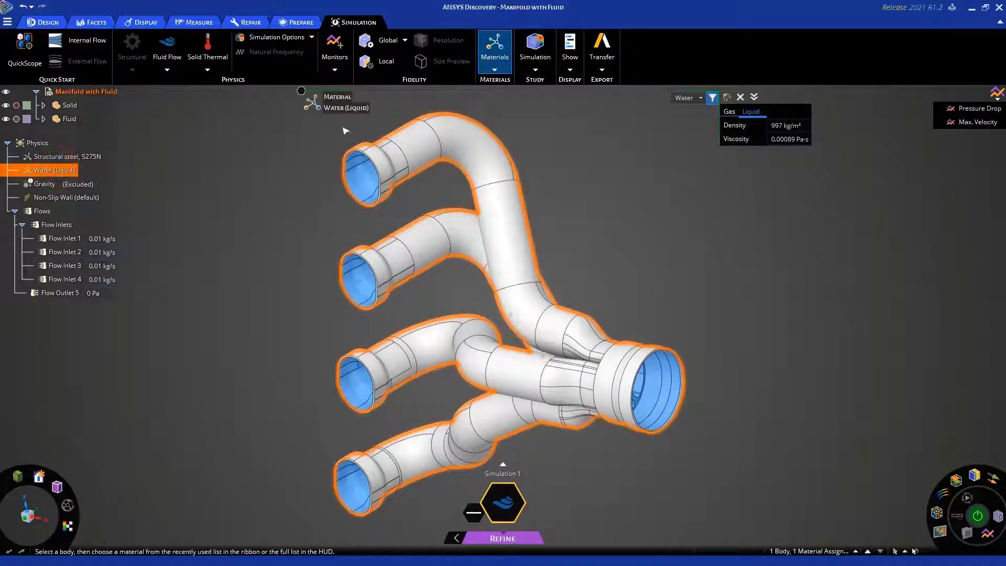
click(701, 98)
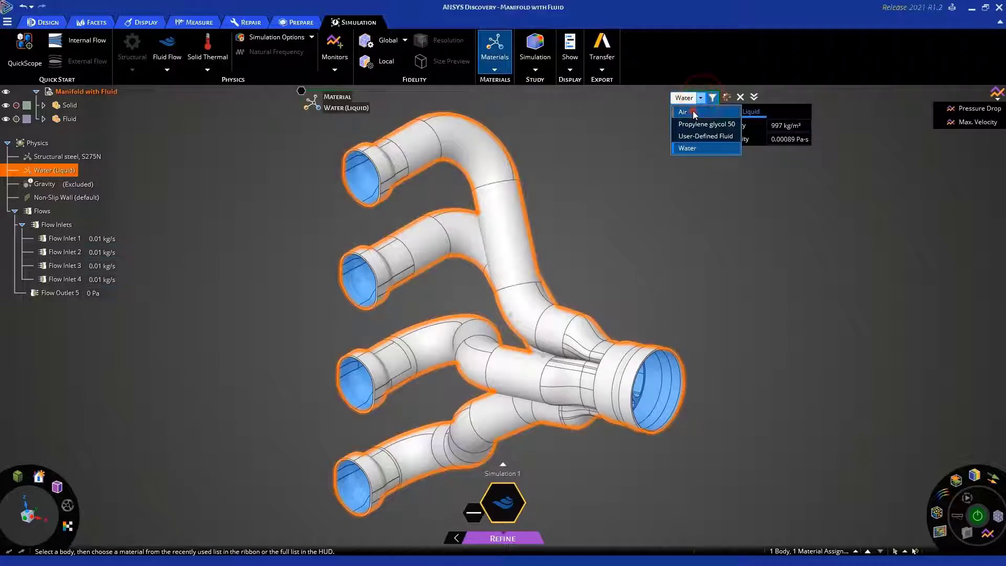
click(678, 125)
click(688, 240)
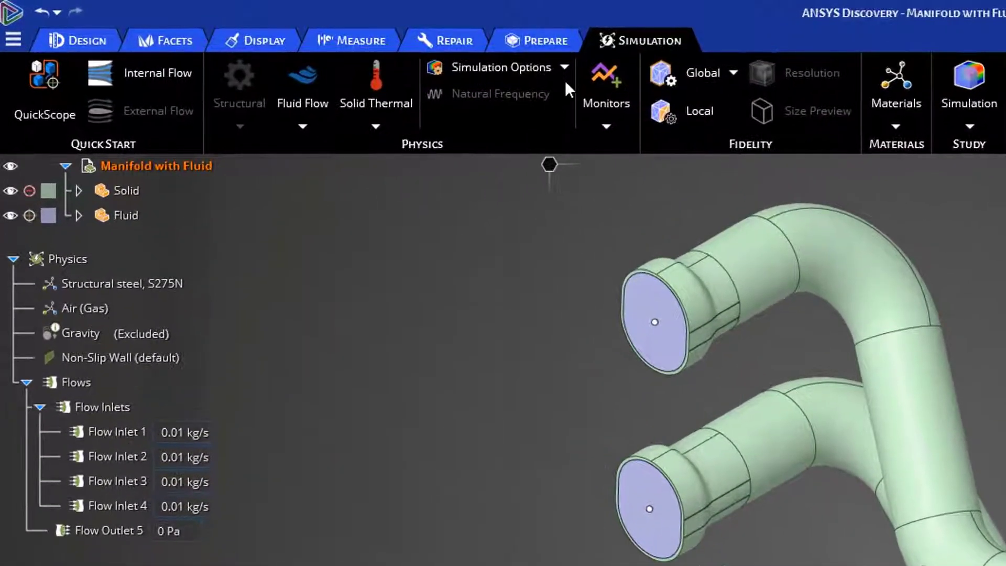
In the additional fluid flow options, enable the convergence settings and the modeling method, keeping Engineering convergence and Turbulent k-omega SST
click(565, 67)
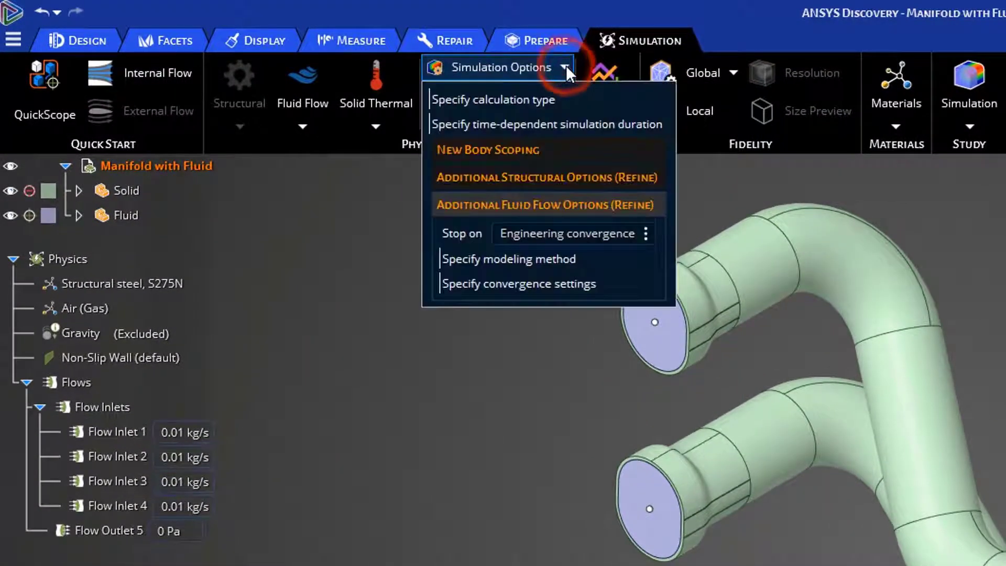
click(648, 233)
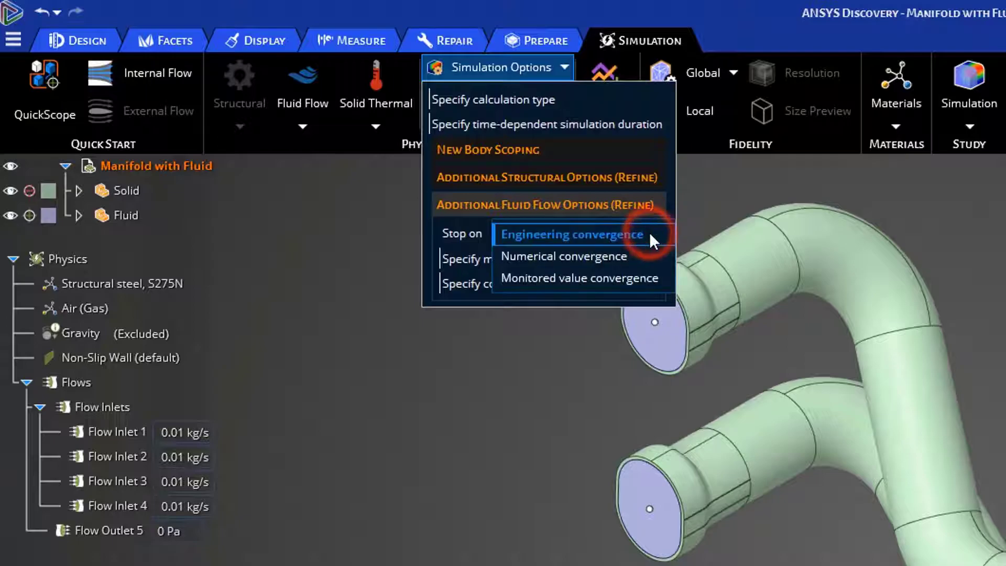
click(672, 204)
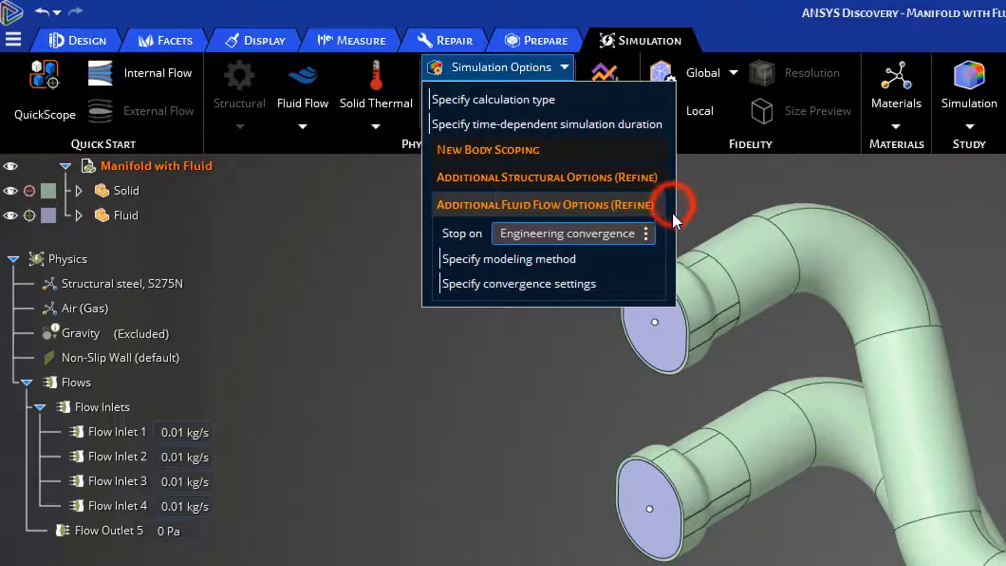
click(571, 285)
click(562, 262)
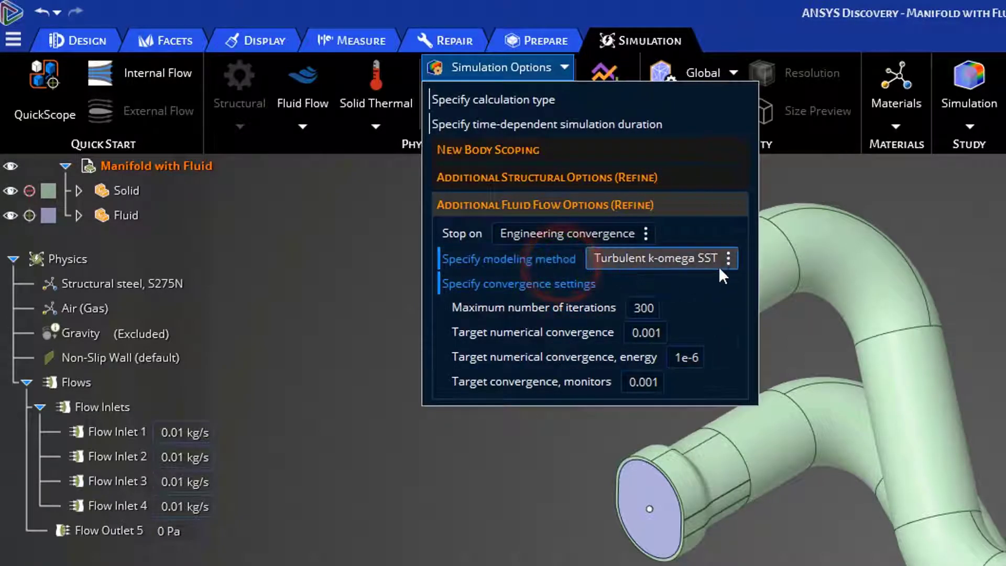
click(731, 258)
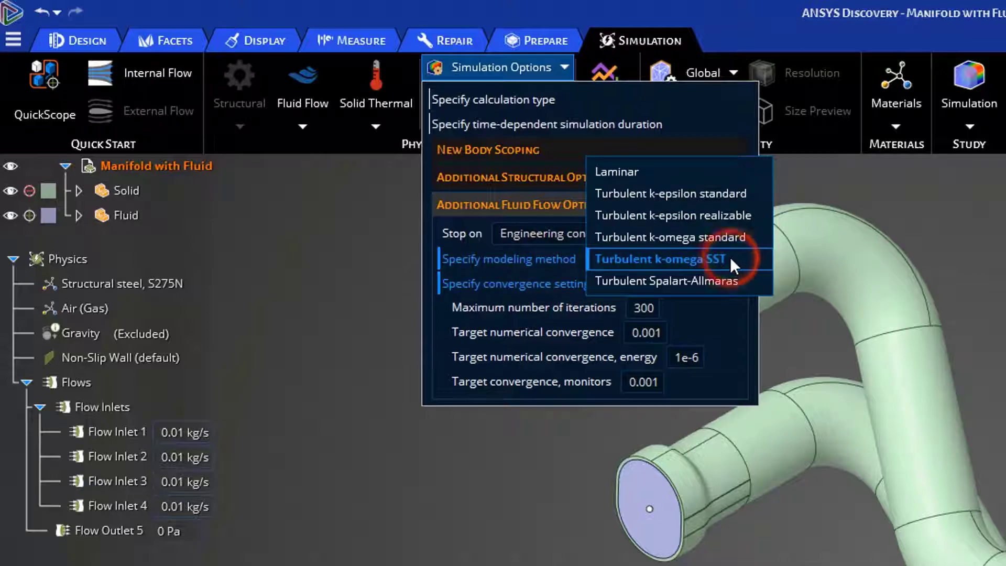
click(855, 176)
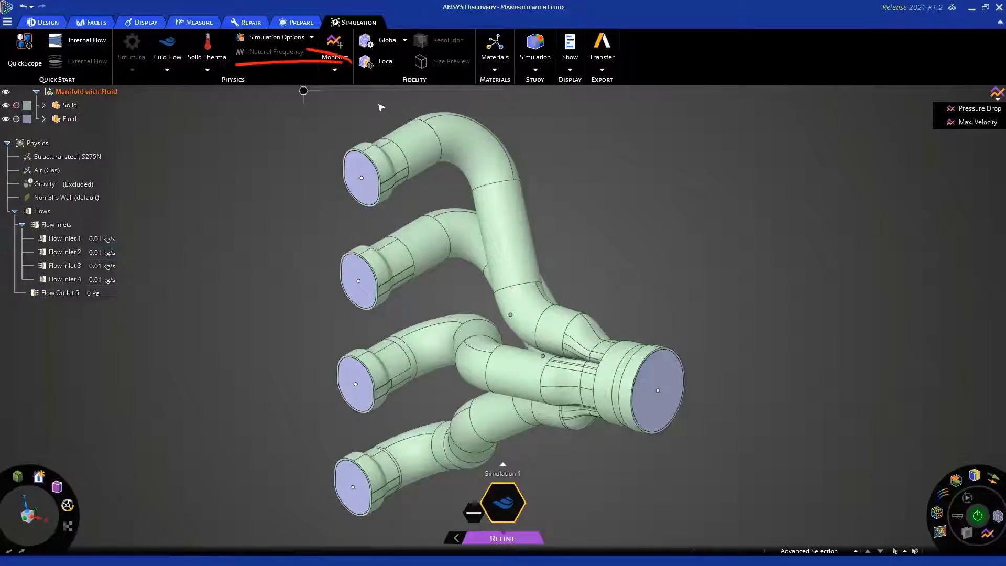
Apply a local fidelity of 5 mm to the whole fluid body
click(386, 61)
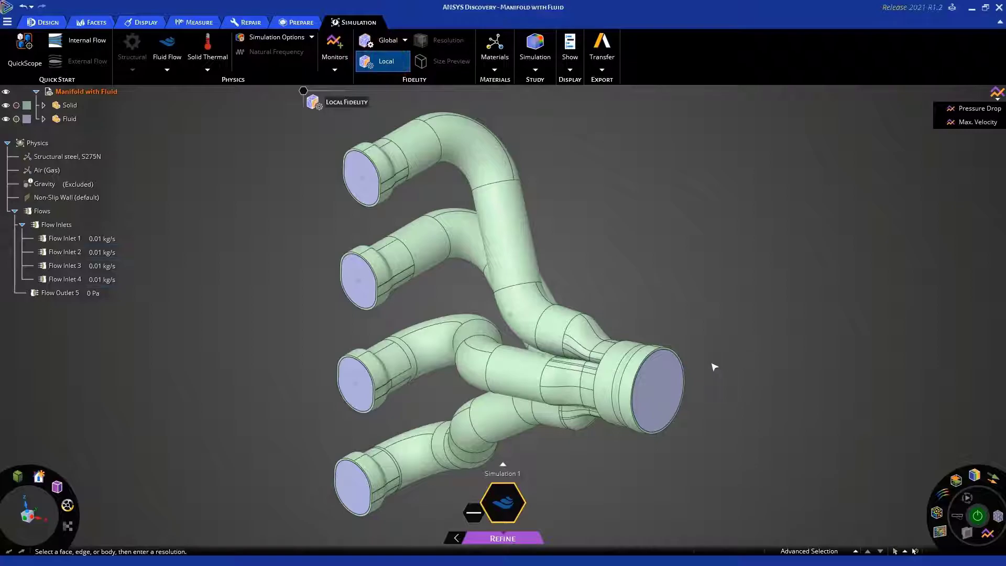
click(666, 367)
triple_click(666, 368)
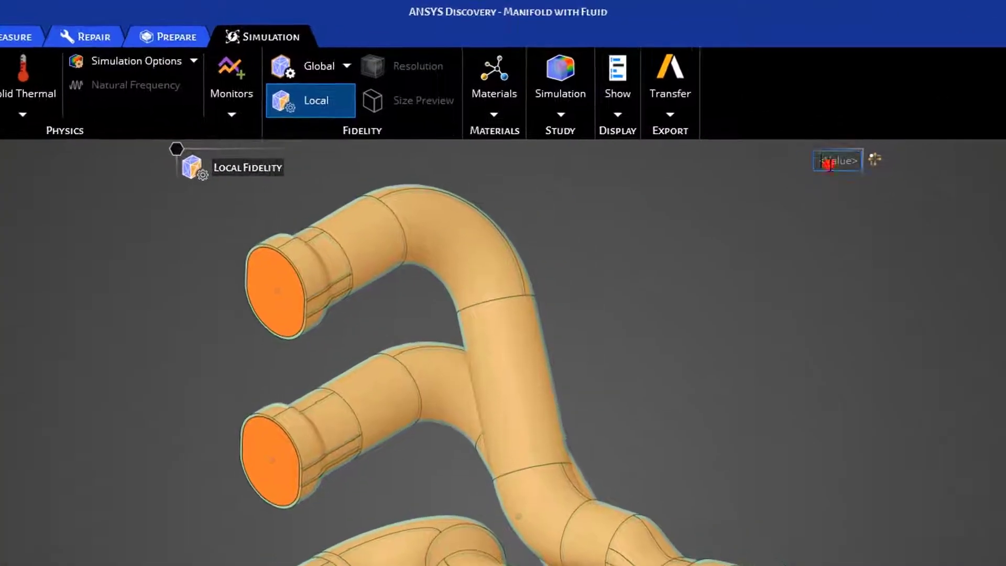
text(5mm)
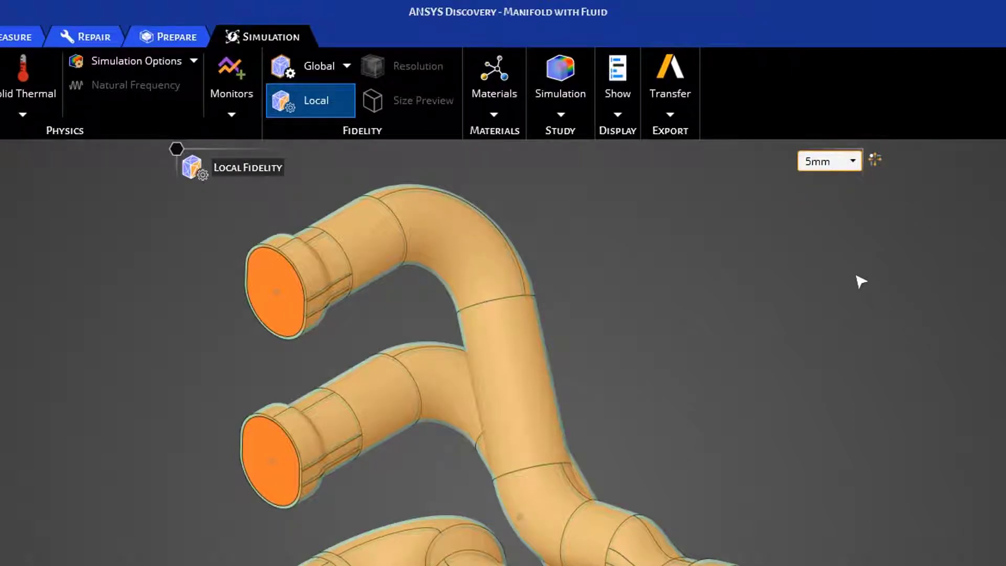
key(Return)
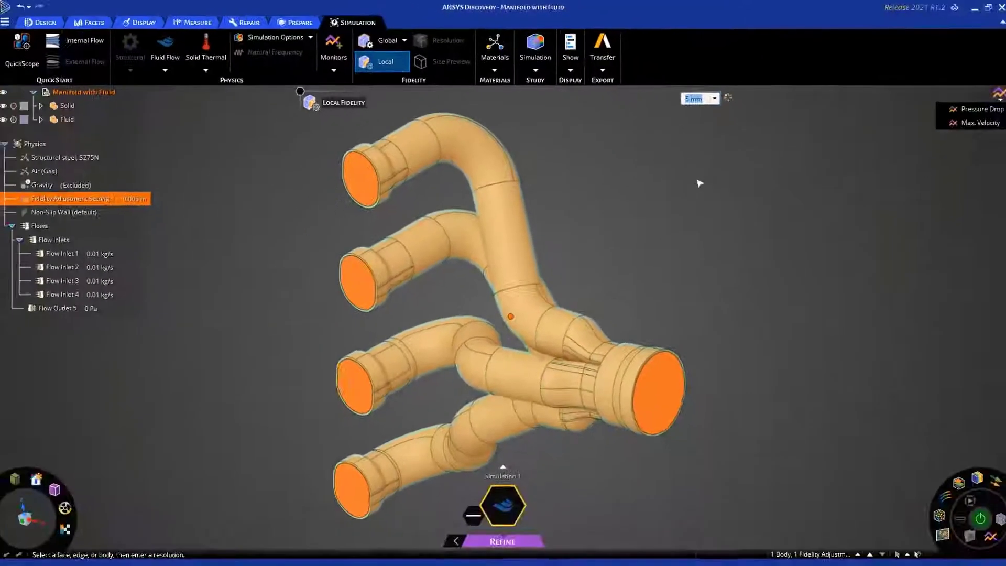
click(763, 259)
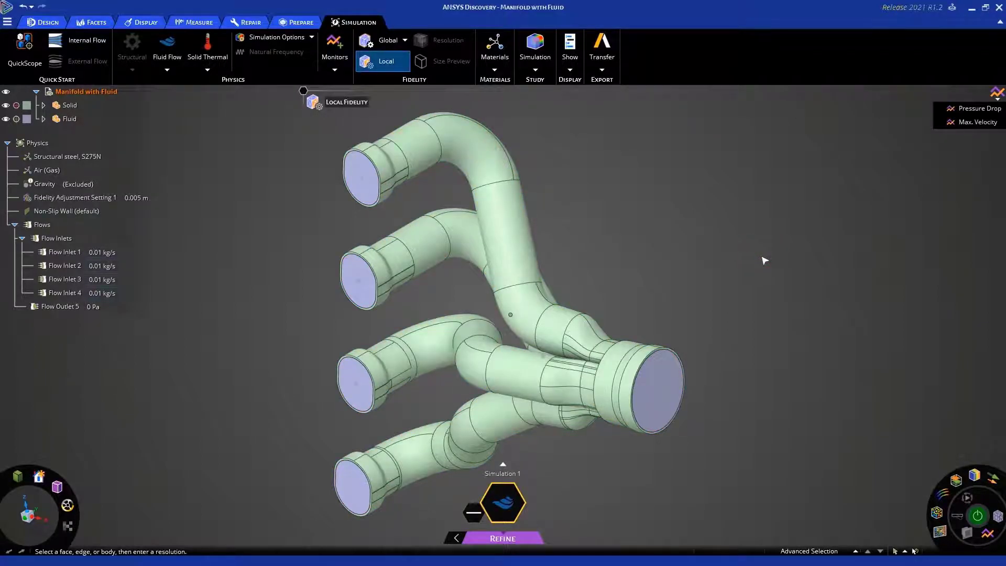
key(Escape)
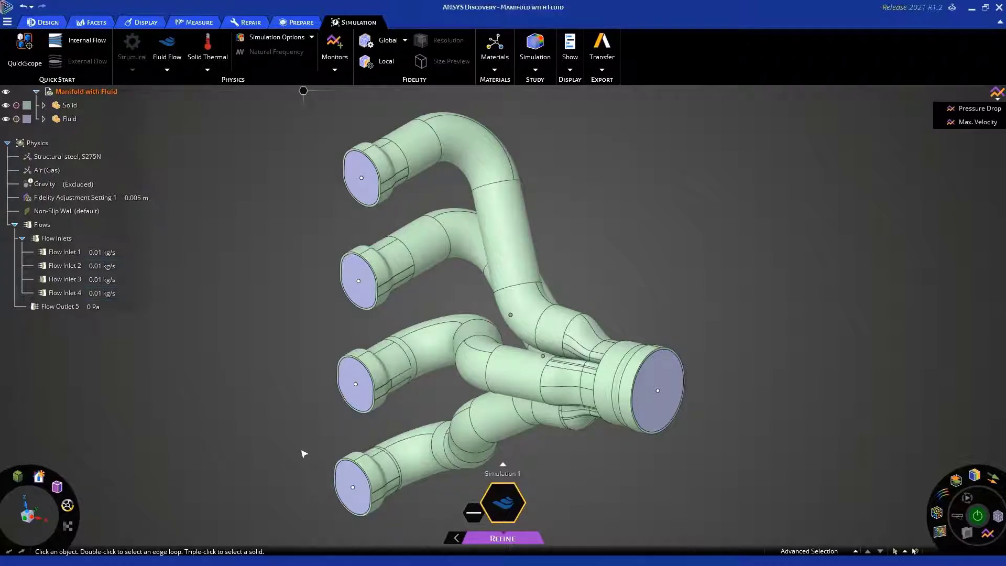
Create an average static pressure monitor on the lowest pipe's inlet face
click(353, 486)
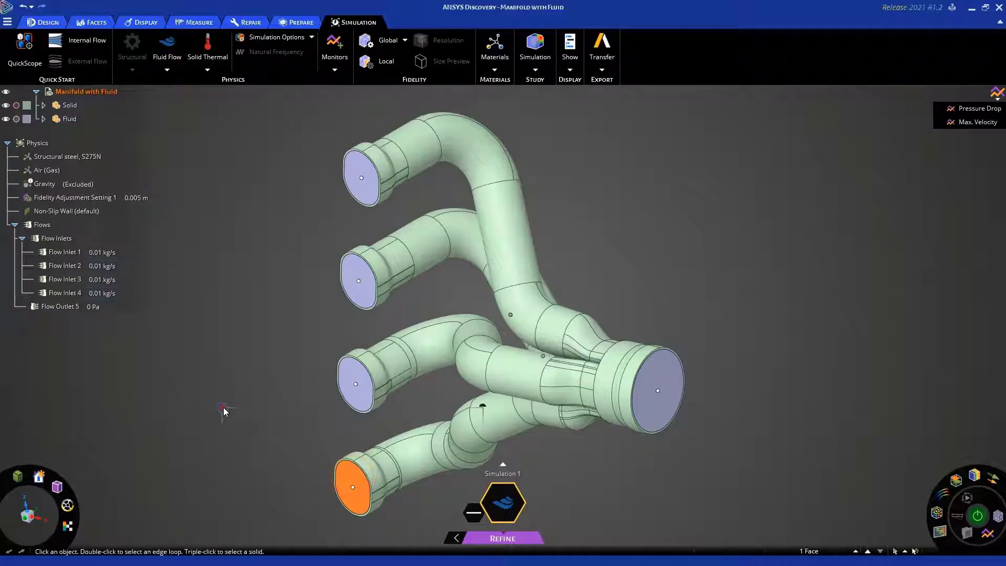
click(199, 409)
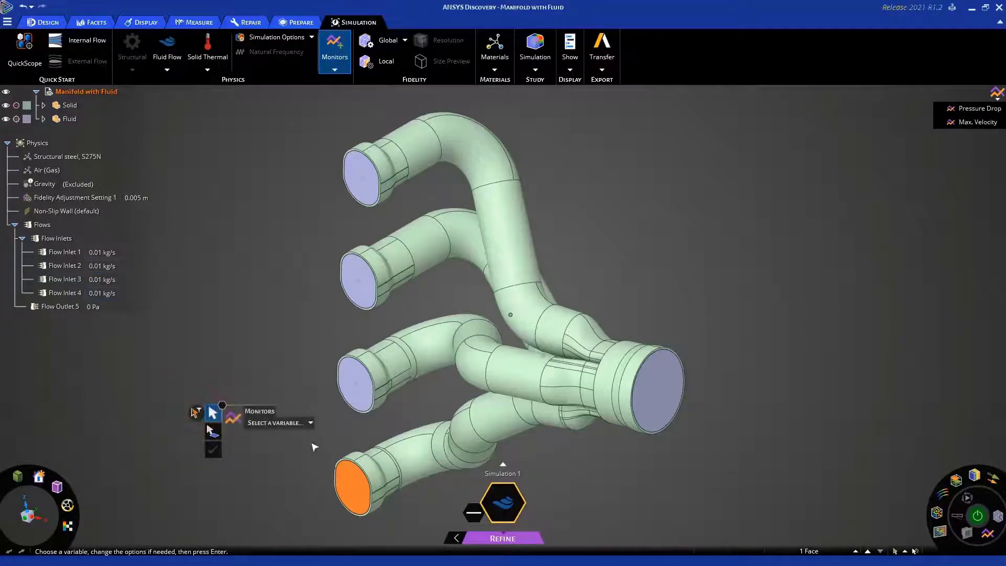
click(310, 422)
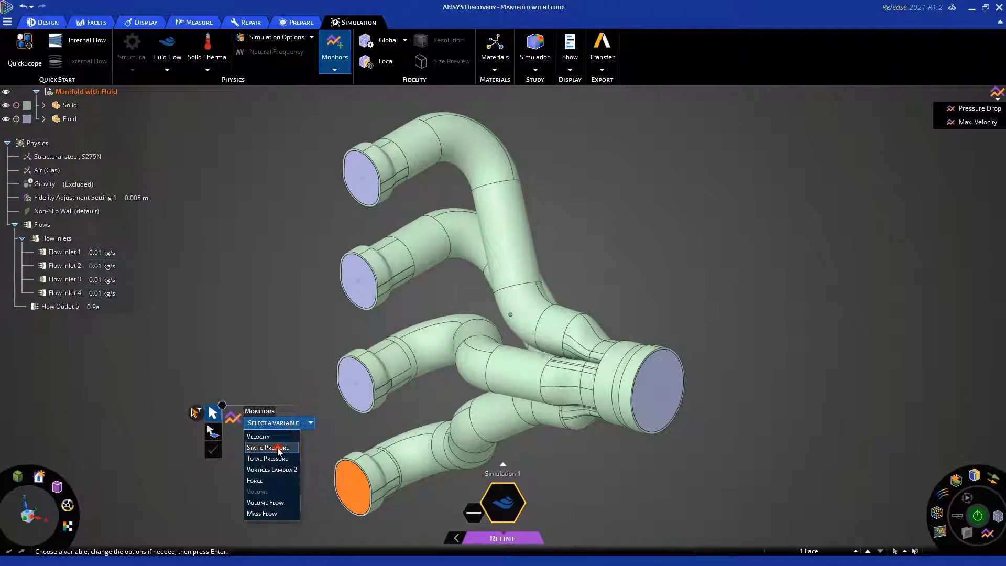
click(285, 447)
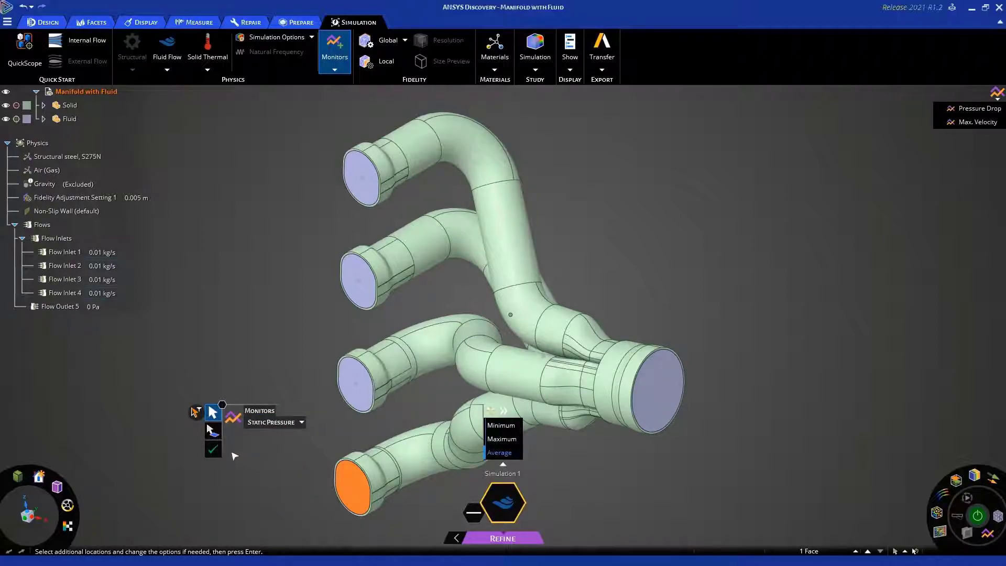
click(213, 450)
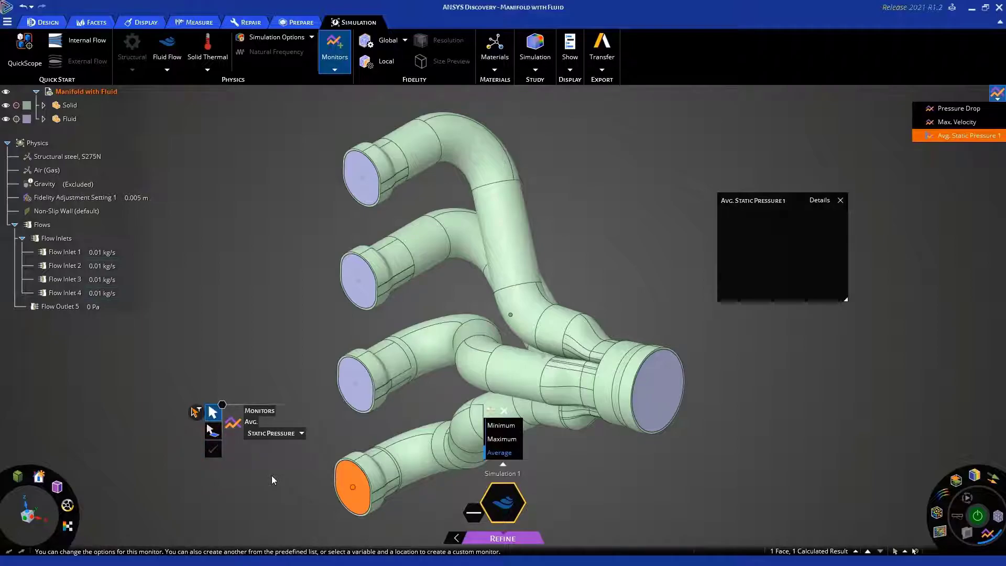
Open the average static pressure monitor's details chart, enlarge and reposition it beside the model, and close the monitor's small value window
key(Escape)
key(Escape)
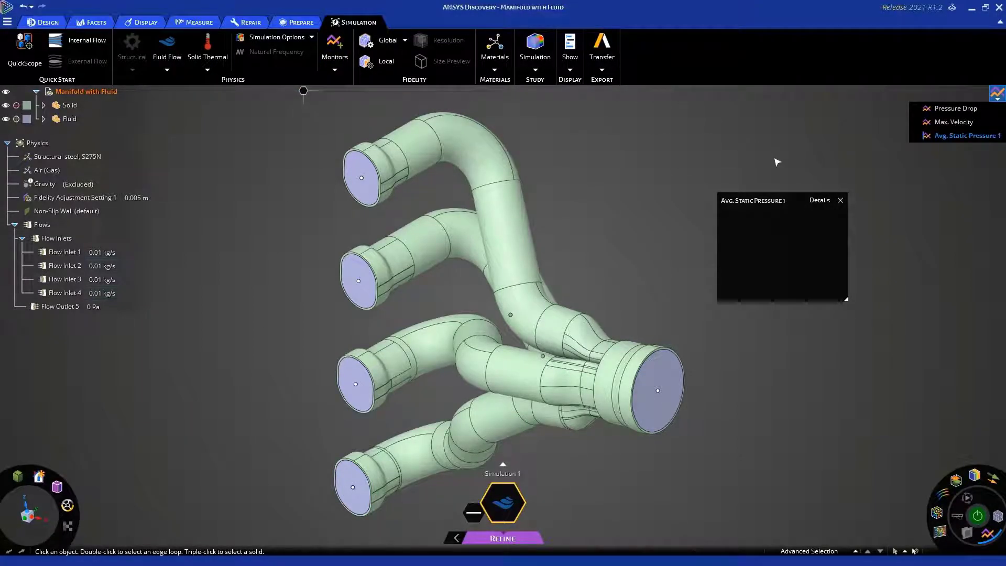
drag(794, 201, 740, 121)
click(766, 121)
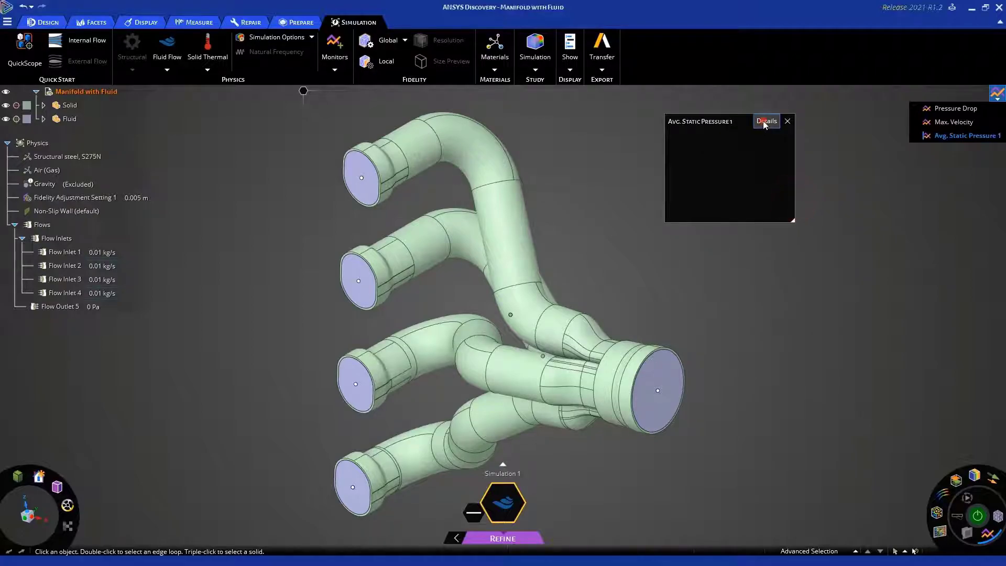
drag(910, 309, 757, 246)
drag(840, 345, 873, 386)
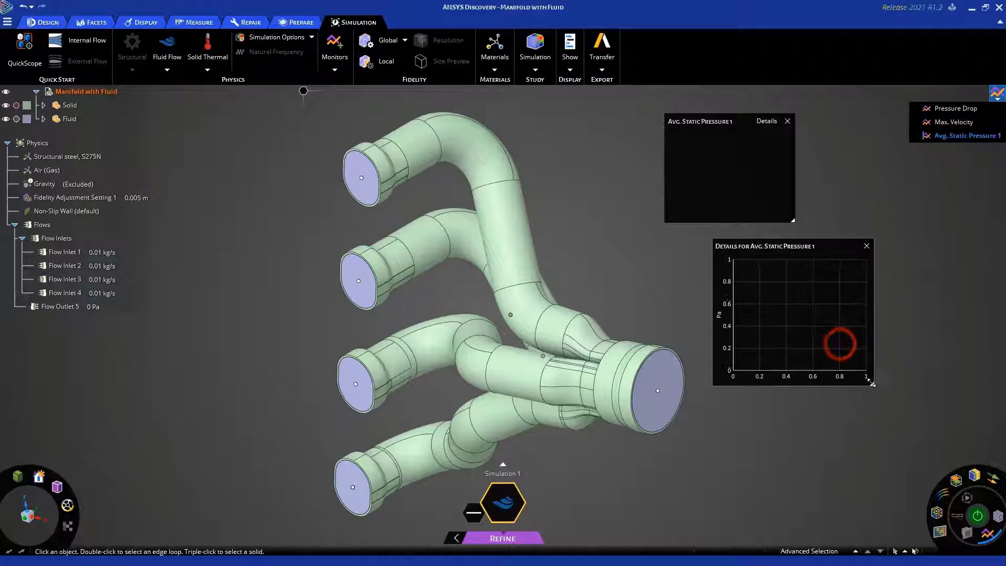
click(788, 121)
drag(823, 245, 749, 140)
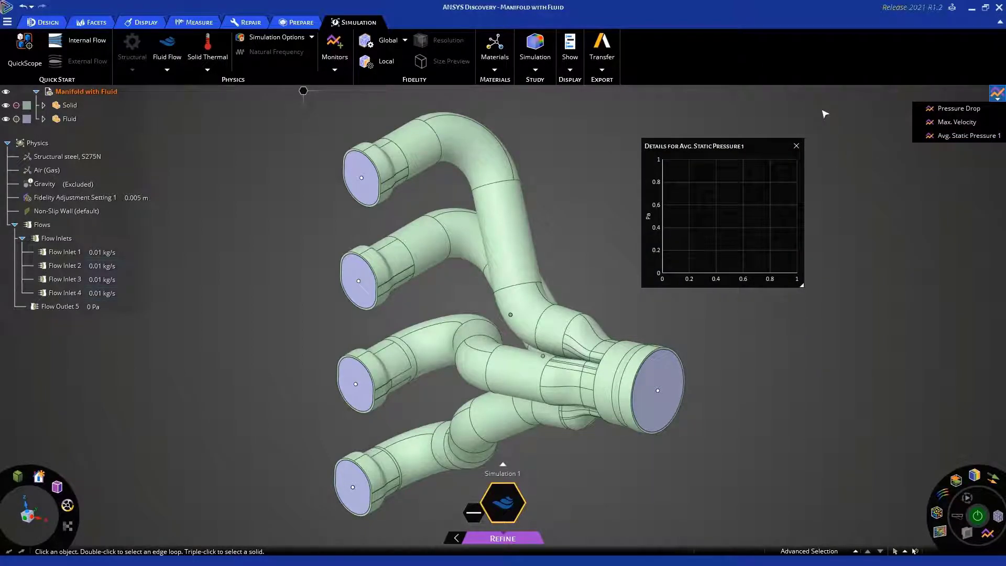
Collapse the list of monitors and start solving the simulation
click(825, 113)
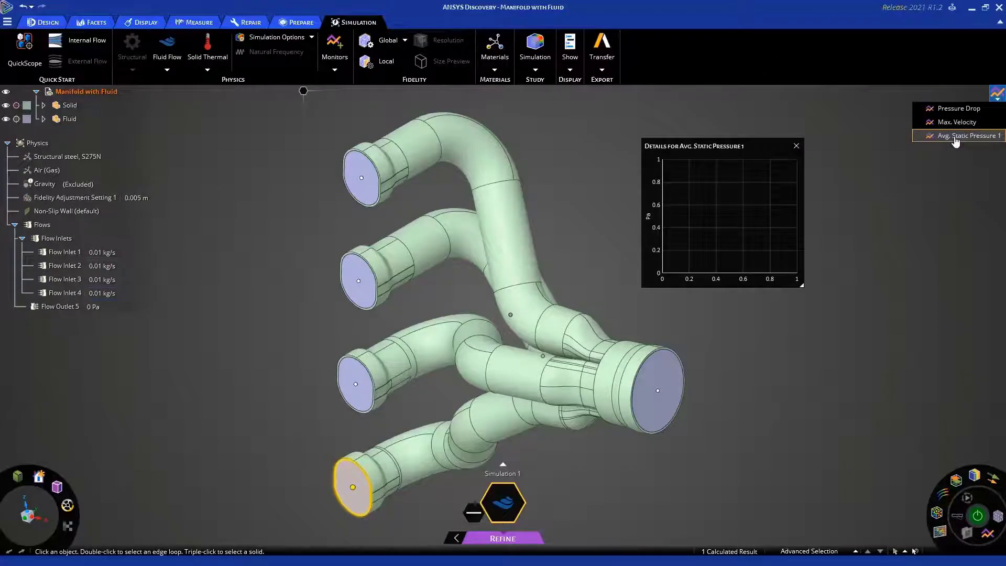
click(876, 152)
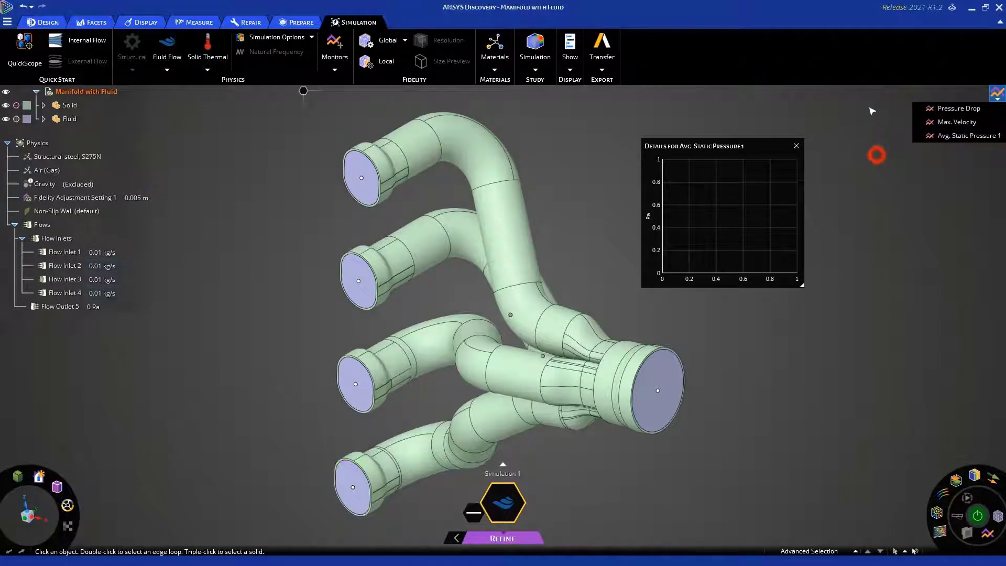
click(992, 92)
click(633, 108)
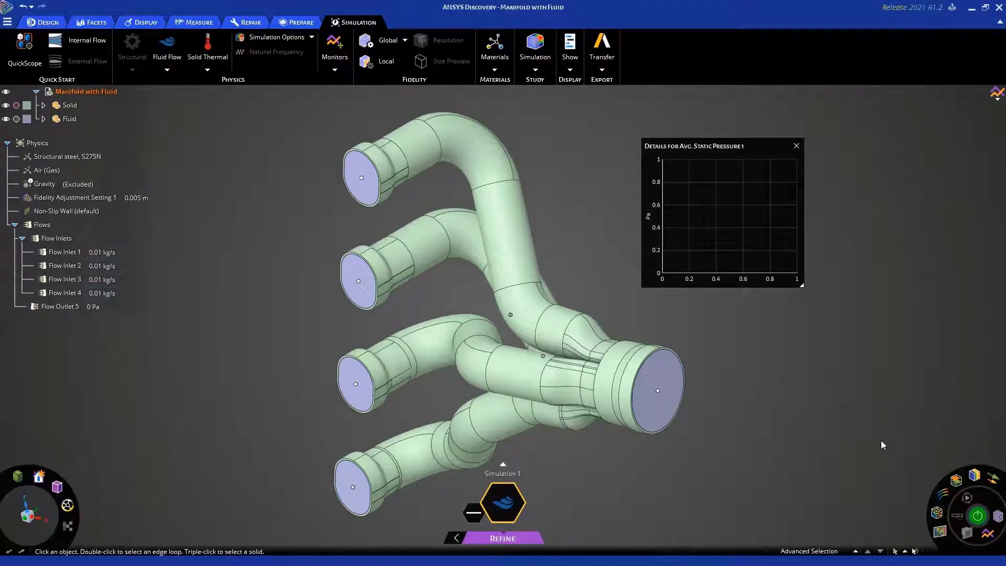
key(F5)
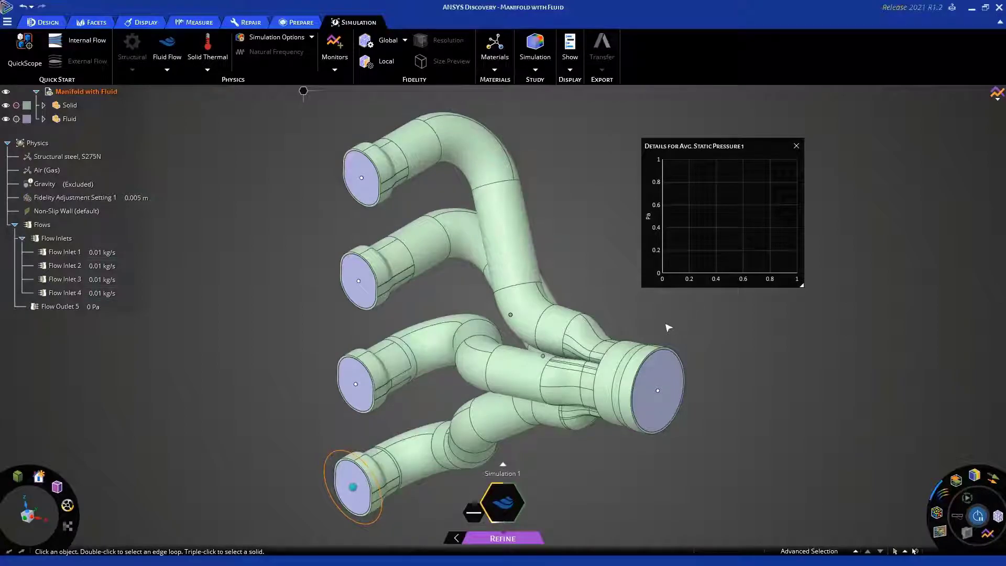
click(627, 347)
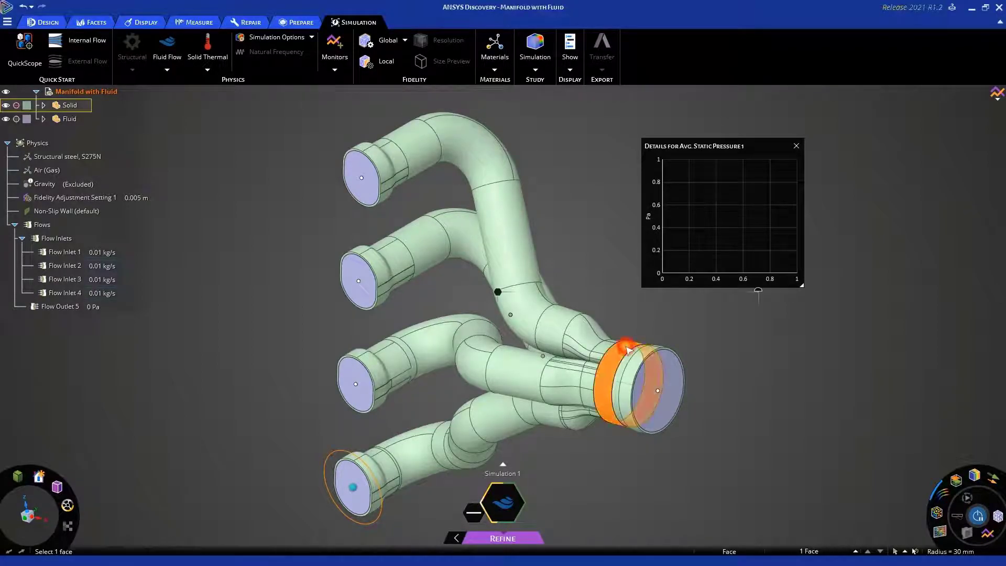
right_click(627, 347)
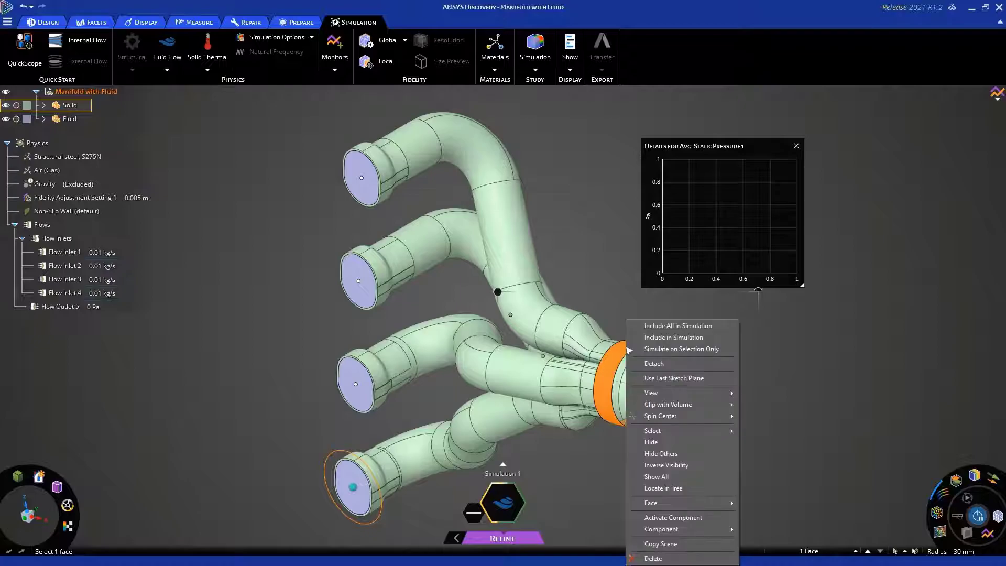
click(803, 361)
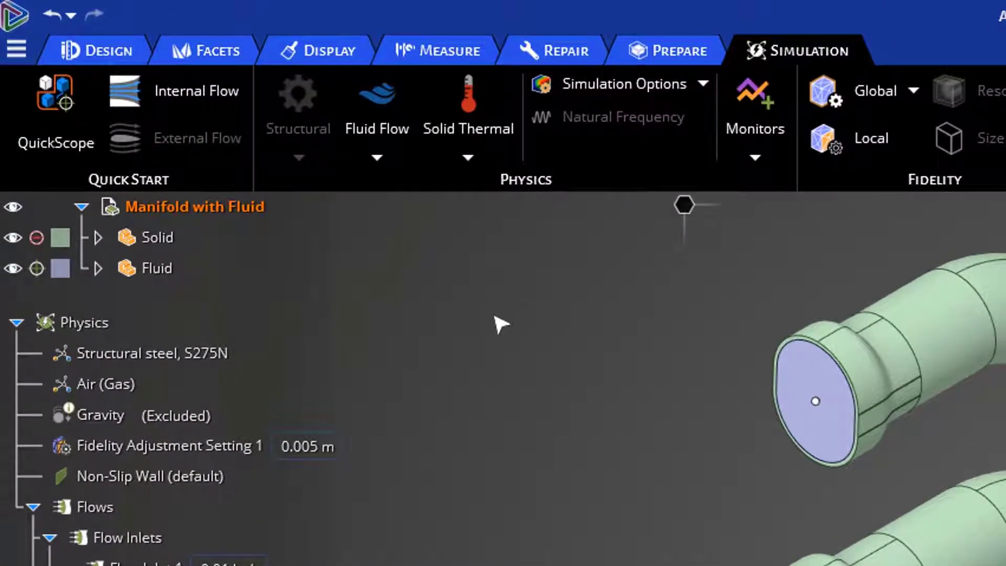
Hide the Solid component and display the mesh on the fluid body
click(13, 238)
click(515, 543)
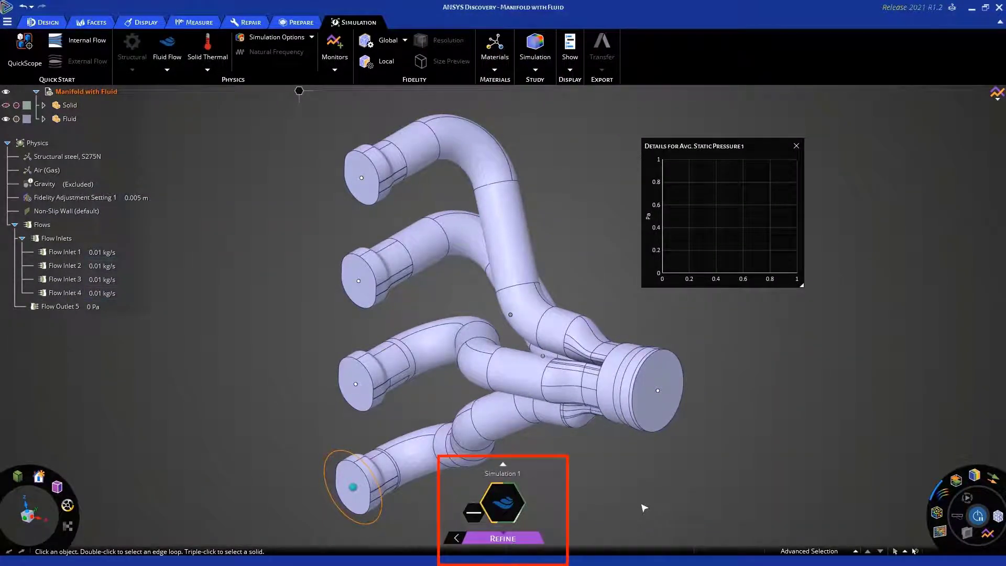
click(978, 518)
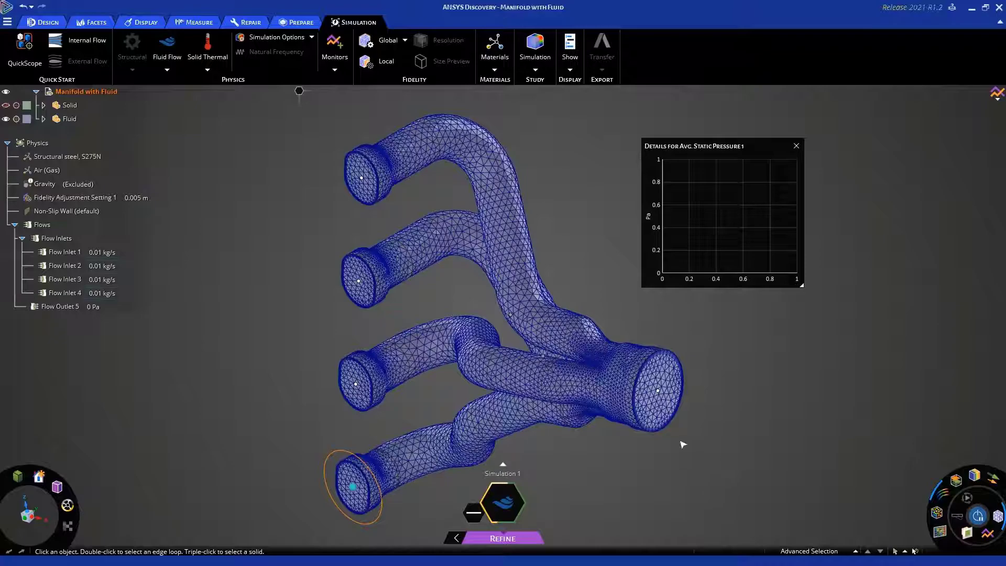
Examine the fluid body's mesh closely at the pipe inlets and where the pipes merge near the outlet
scroll(396, 404, up, 6)
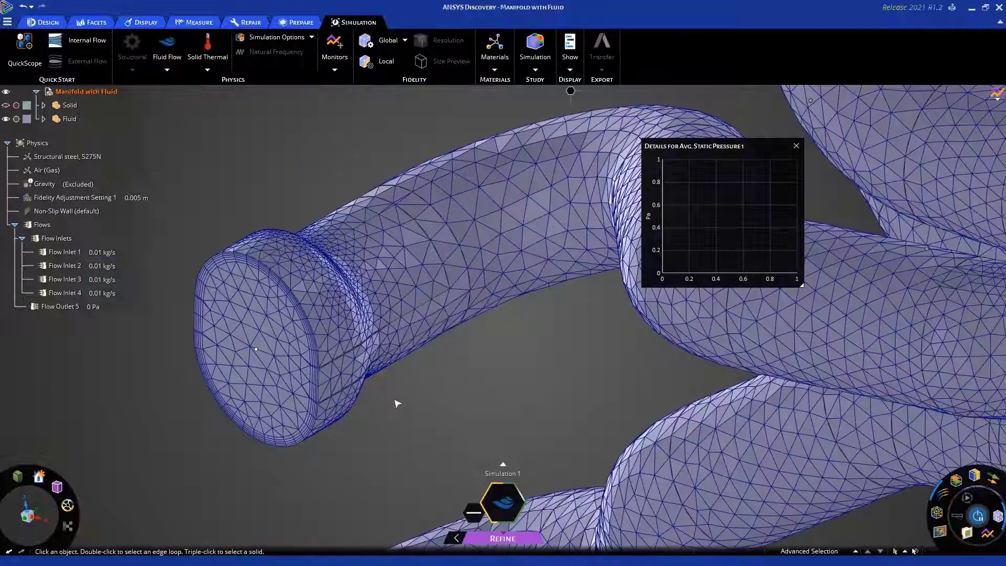
scroll(397, 404, down, 6)
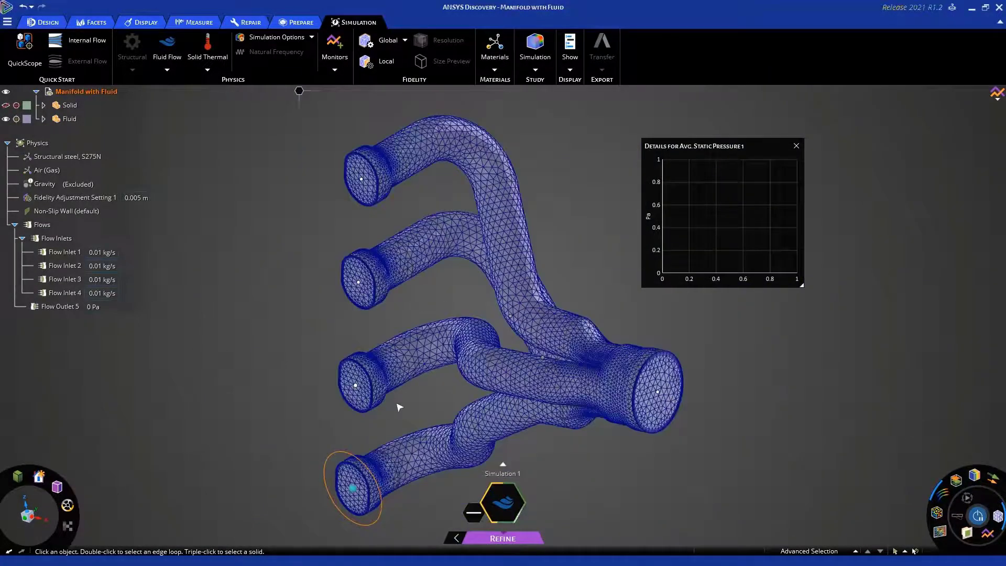
scroll(592, 367, up, 3)
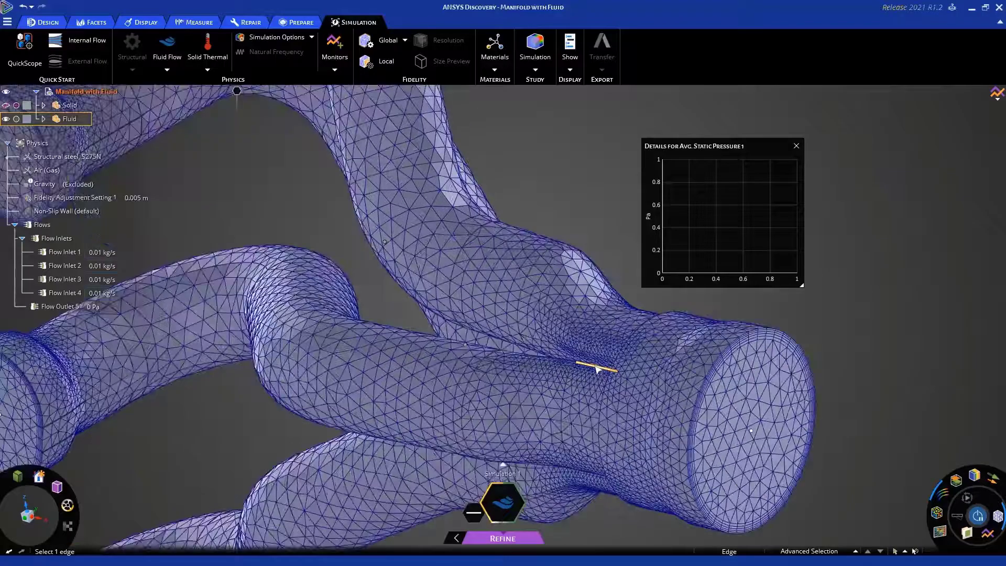
scroll(600, 367, up, 2)
scroll(612, 365, down, 4)
scroll(612, 364, down, 5)
click(600, 259)
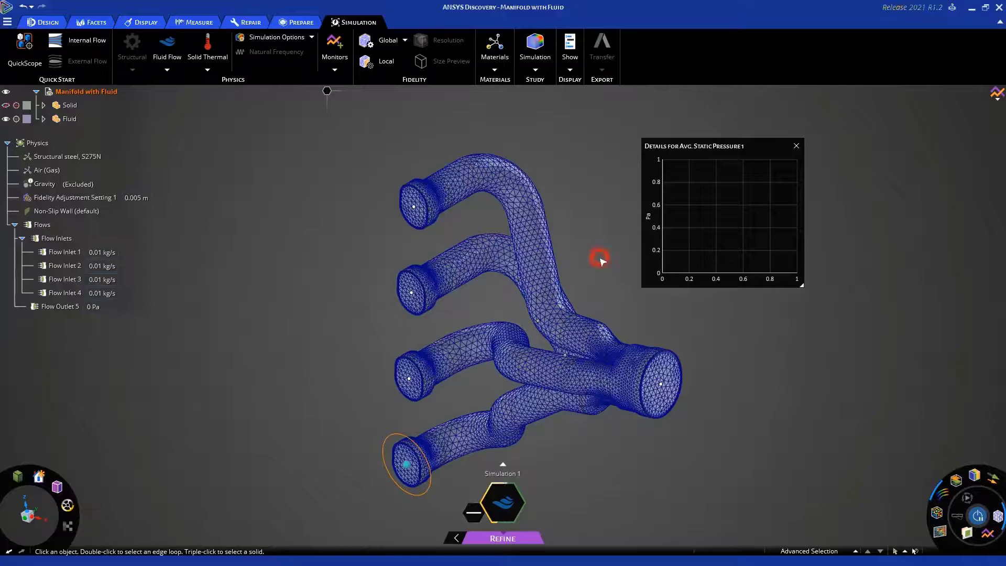
scroll(592, 262, up, 3)
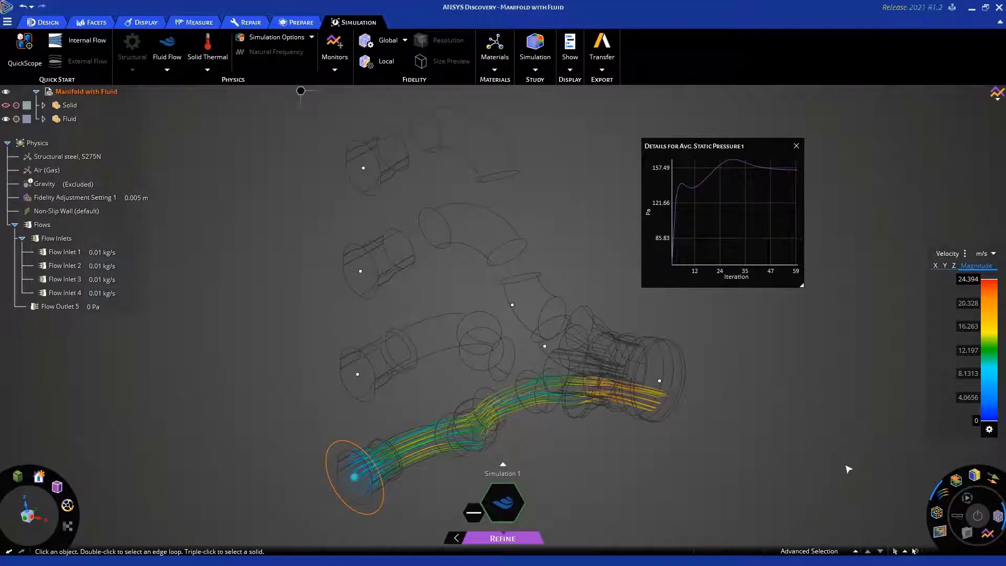
Increase the thickness of the tube streamlines in the velocity result
click(944, 493)
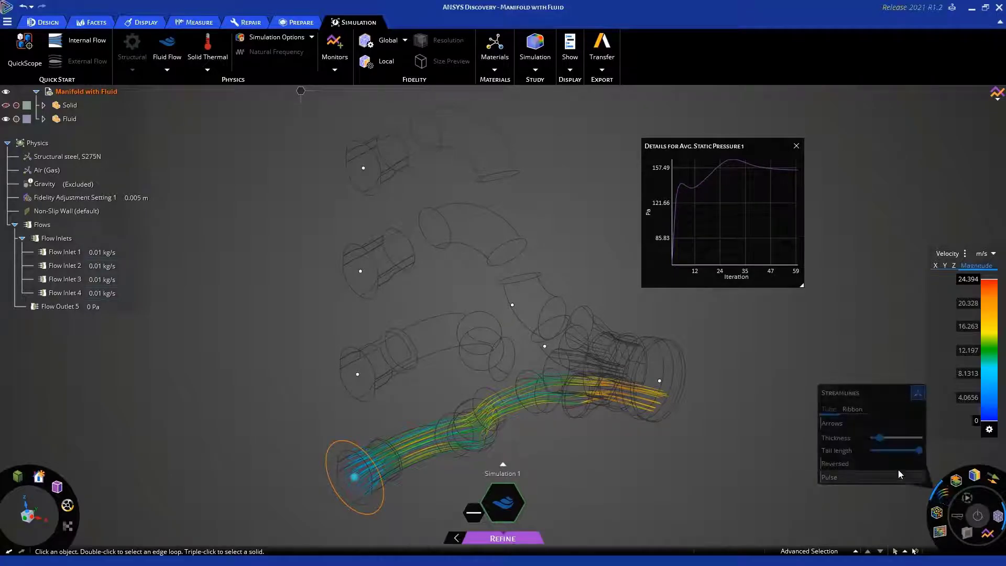
click(880, 439)
drag(885, 440, 895, 441)
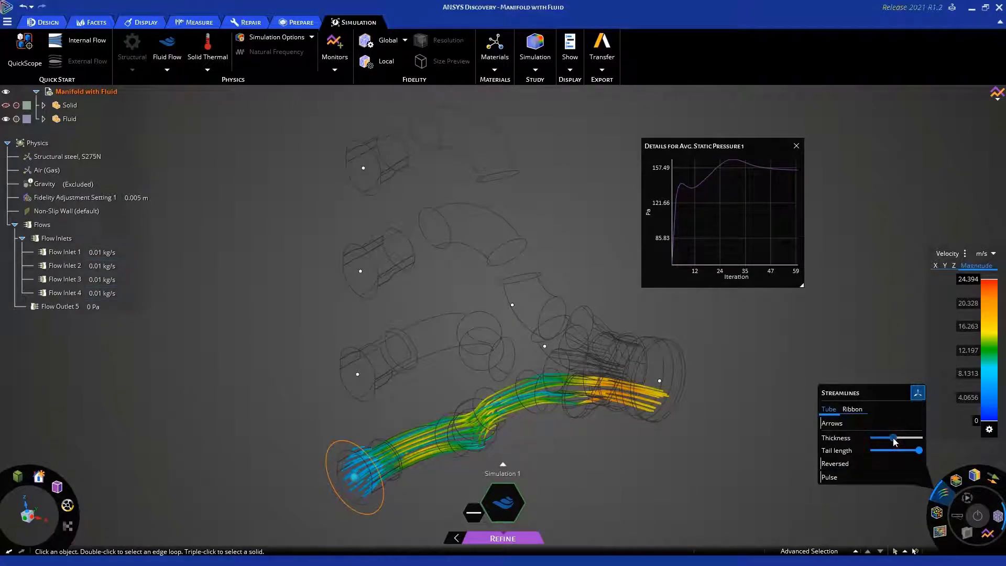
Turn off the streamlines and the mesh, and show velocity contours on all faces
click(943, 493)
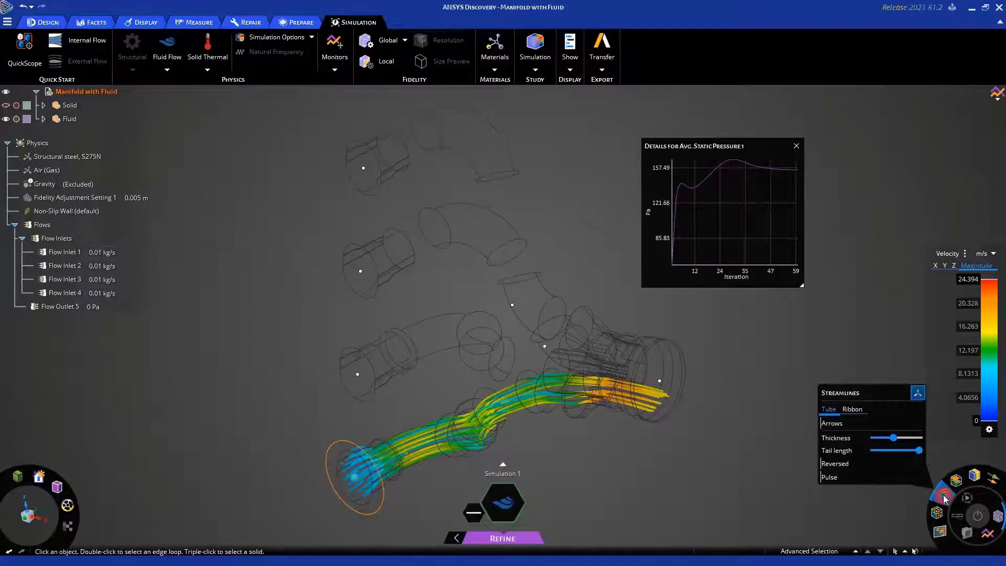
click(950, 456)
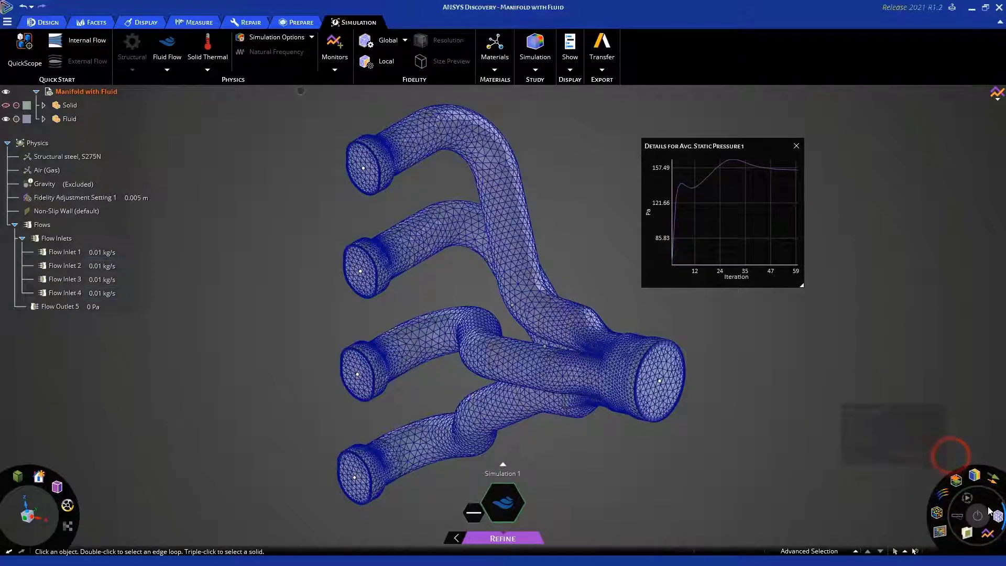
click(999, 516)
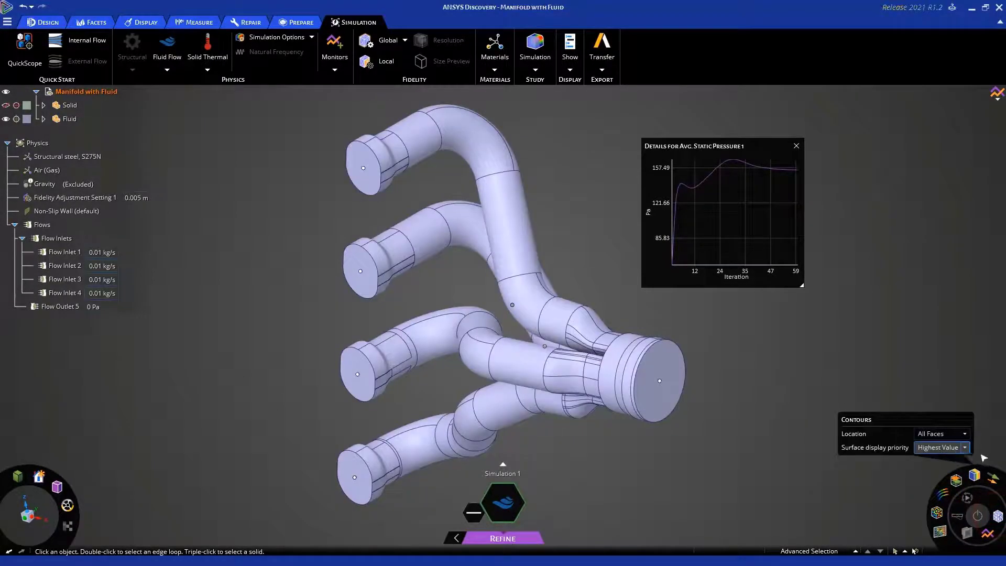
click(975, 476)
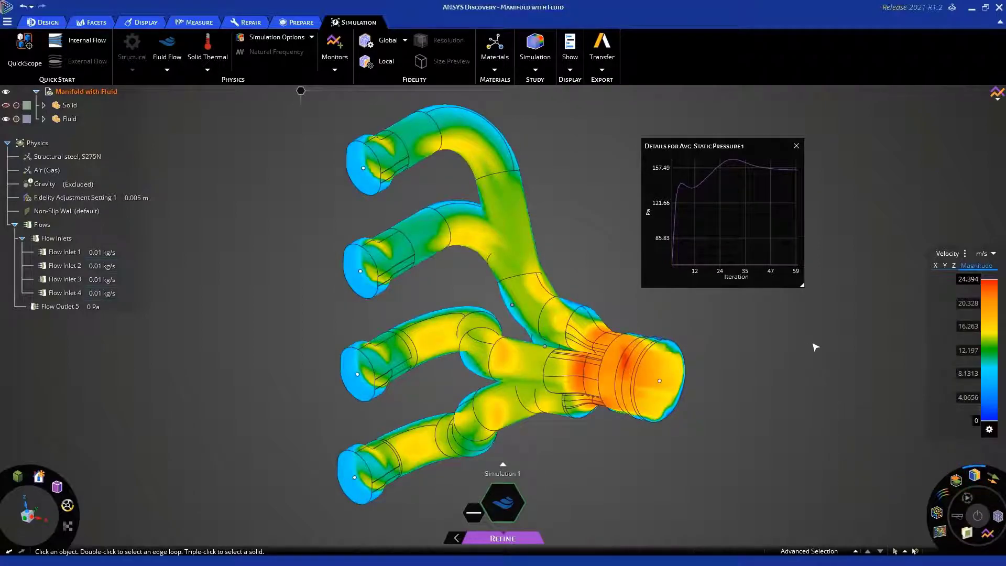
Switch the contour result to Static Pressure and set the surface display priority to Outer
click(965, 254)
click(957, 265)
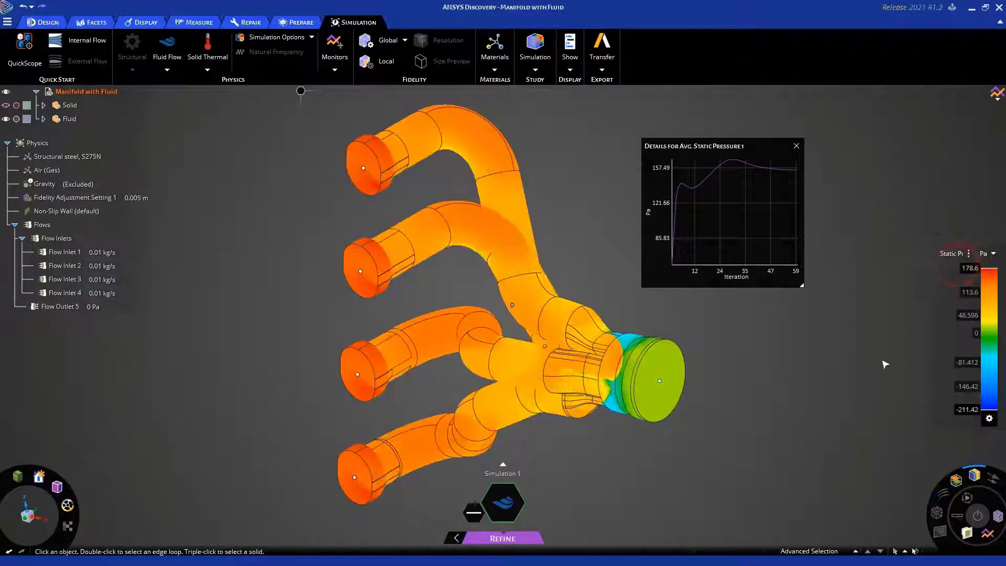
mouse_move(976, 474)
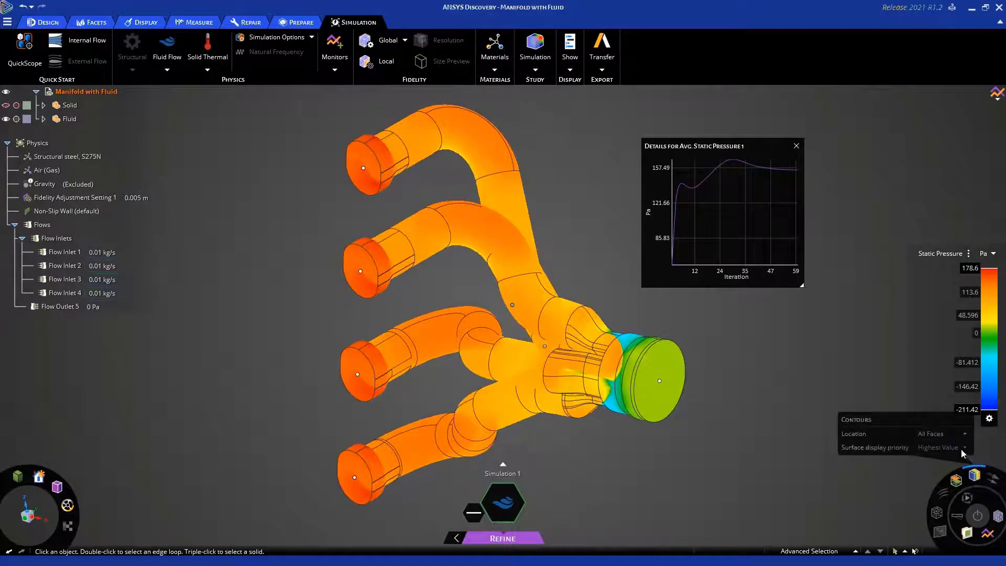
click(967, 449)
click(938, 472)
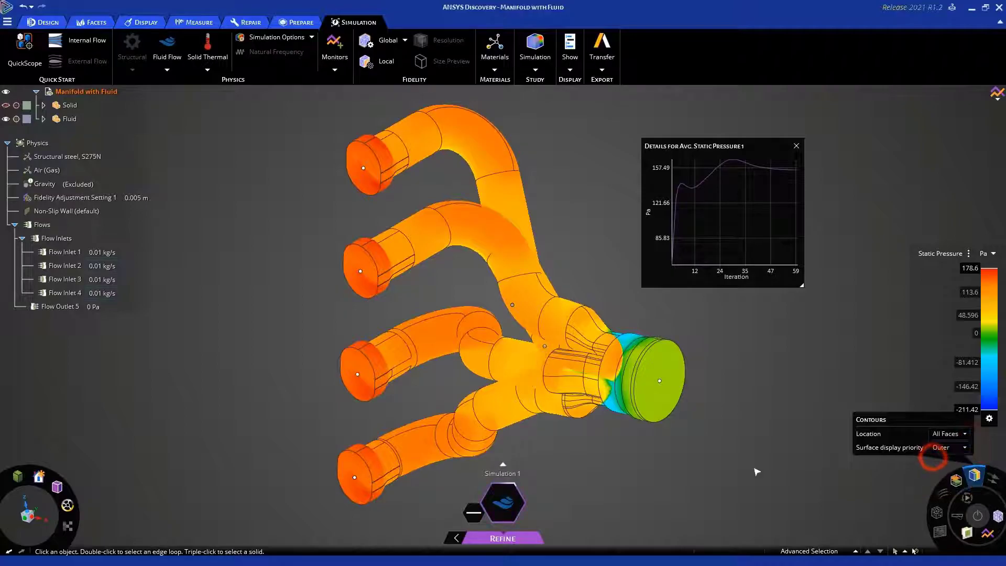
Move the monitor chart clear of the outlet region and overlay the mesh on the static pressure contours
scroll(544, 437, up, 3)
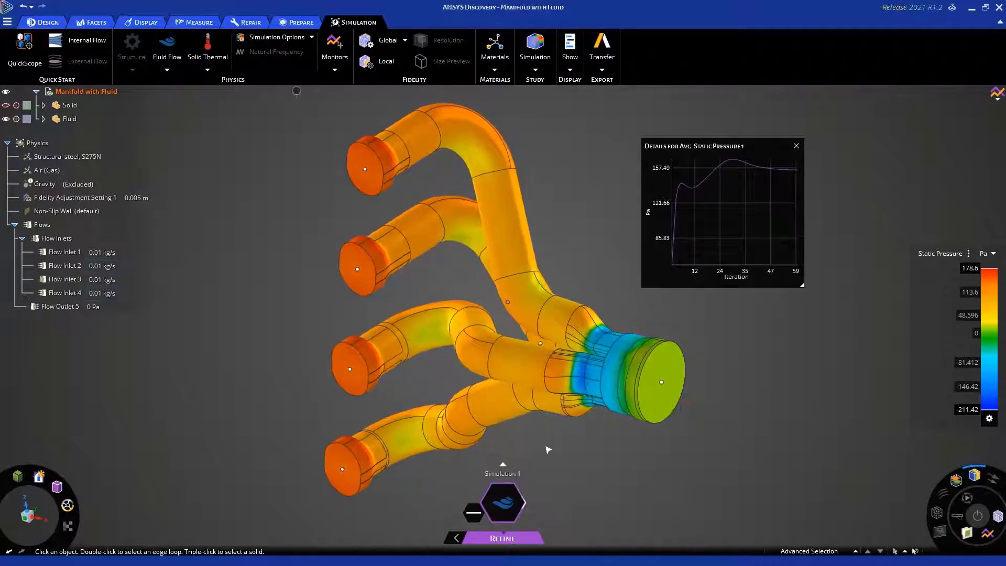
scroll(544, 436, up, 5)
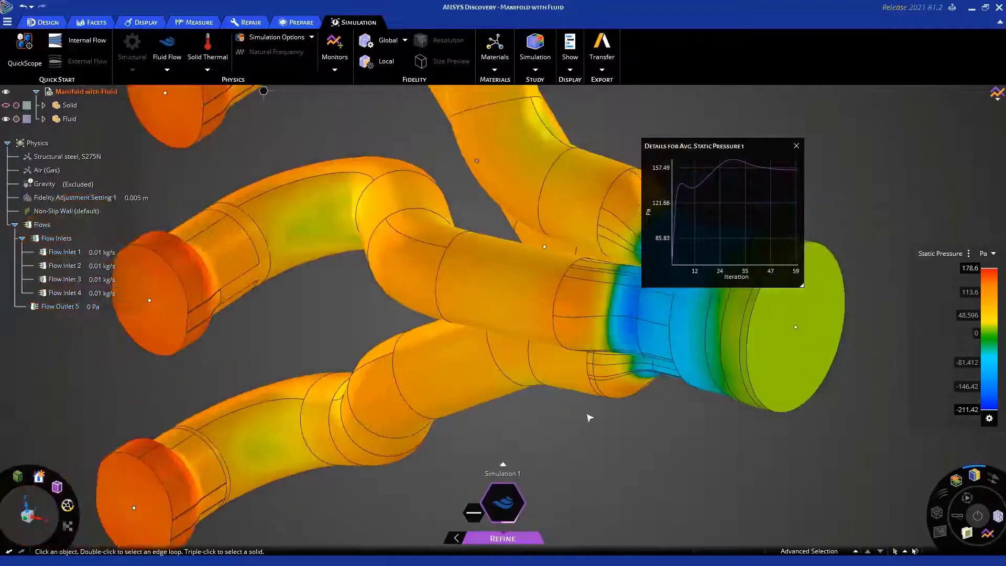
ctrl+middle_drag(562, 458, 544, 485)
drag(761, 147, 796, 106)
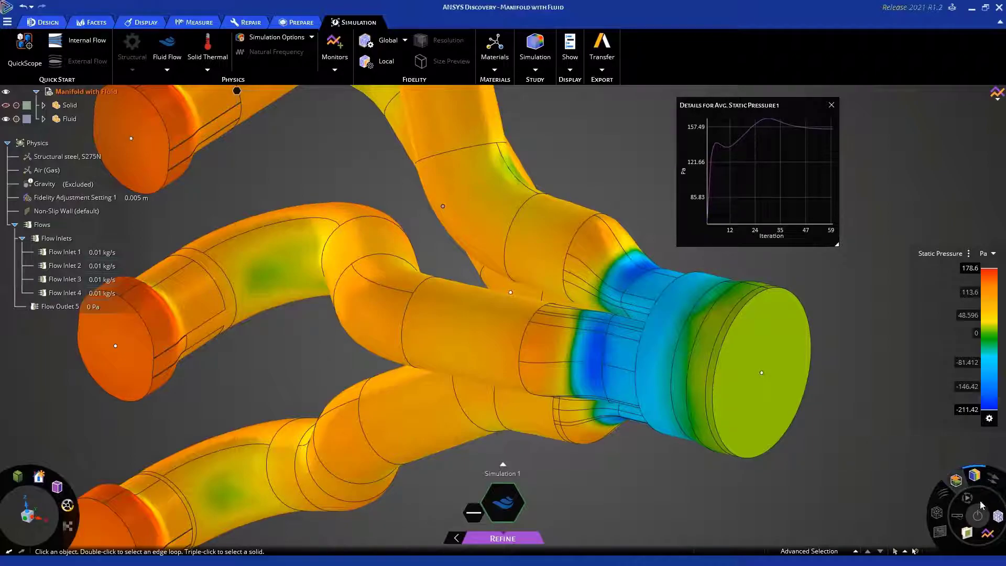
click(999, 518)
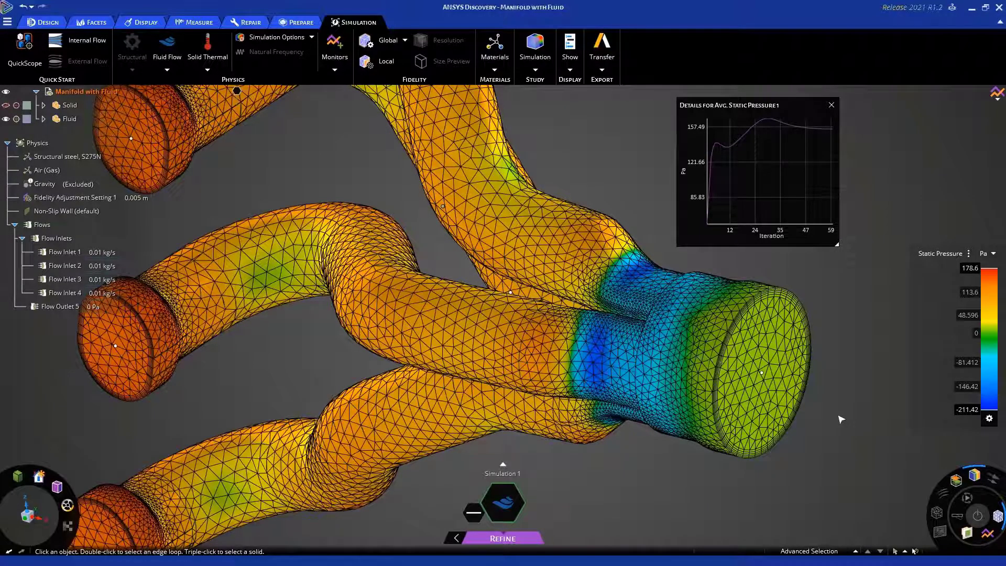
scroll(823, 435, down, 3)
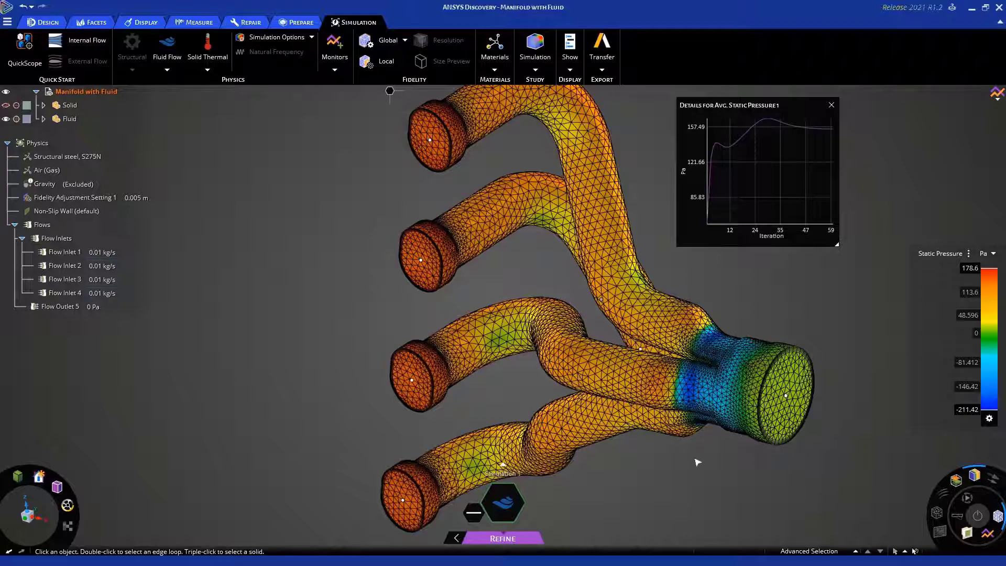
shift+middle_drag(698, 465, 661, 464)
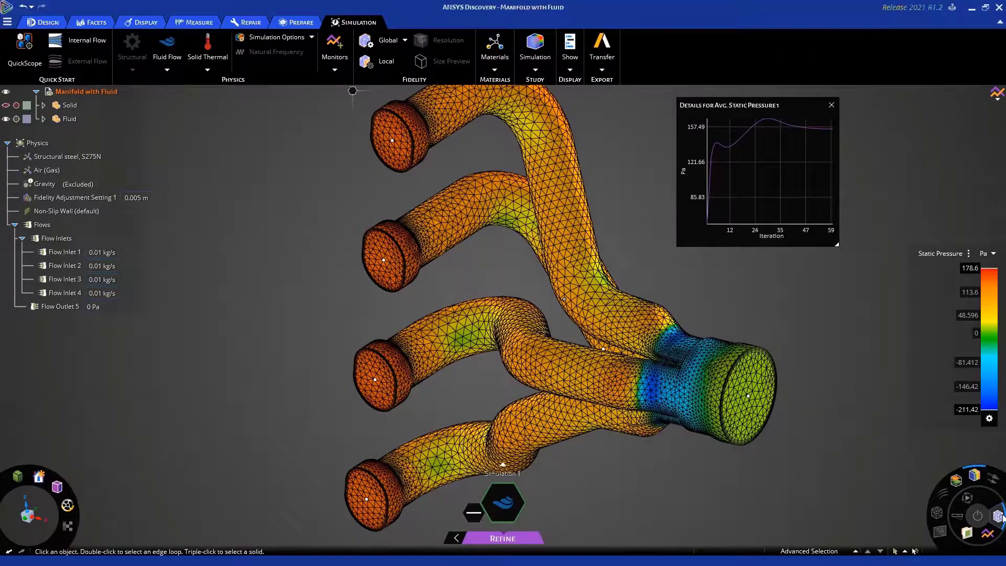
Switch the result to Velocity and replace the contours with direction vectors, inspecting the flow near the outlet
click(967, 255)
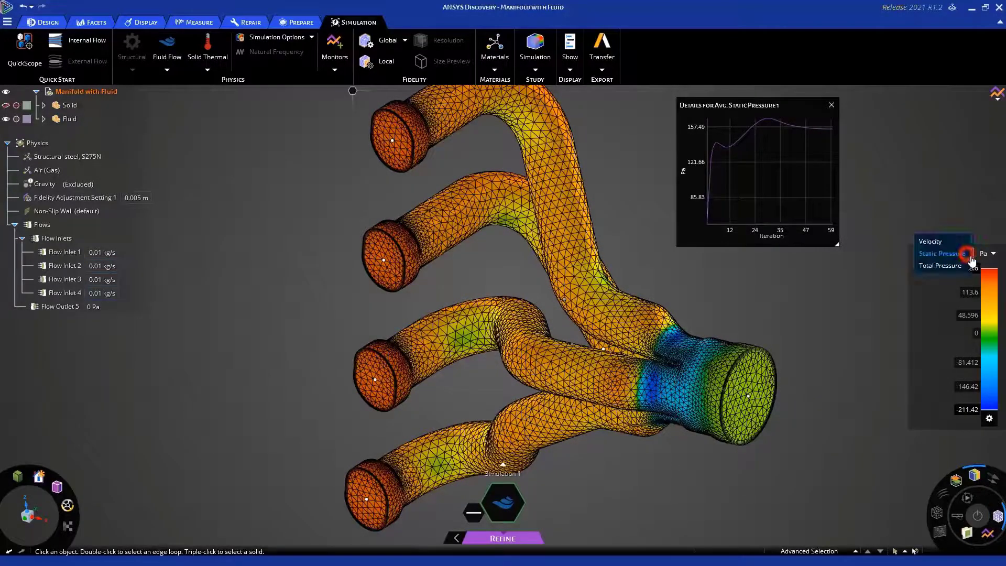
click(935, 241)
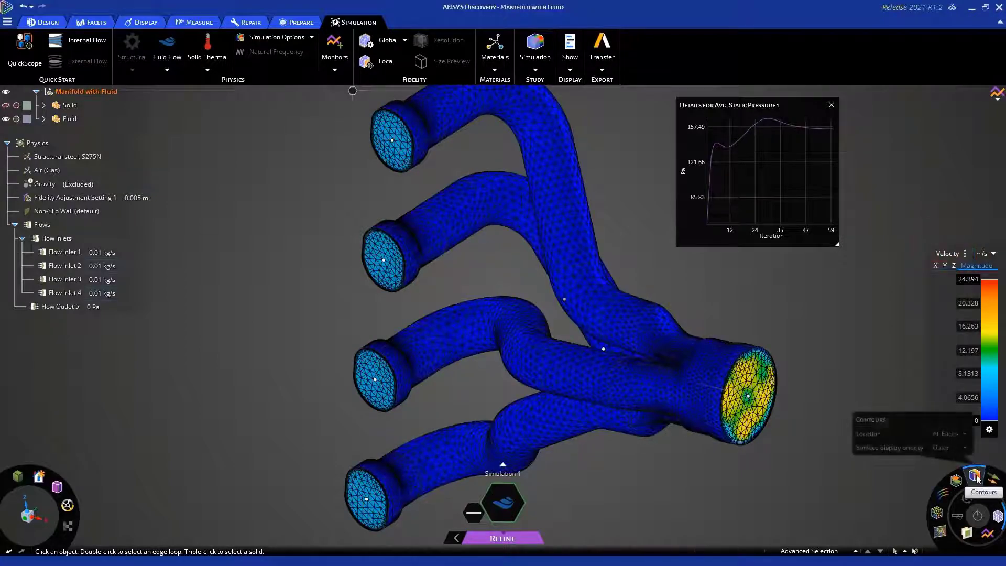
click(976, 477)
click(992, 478)
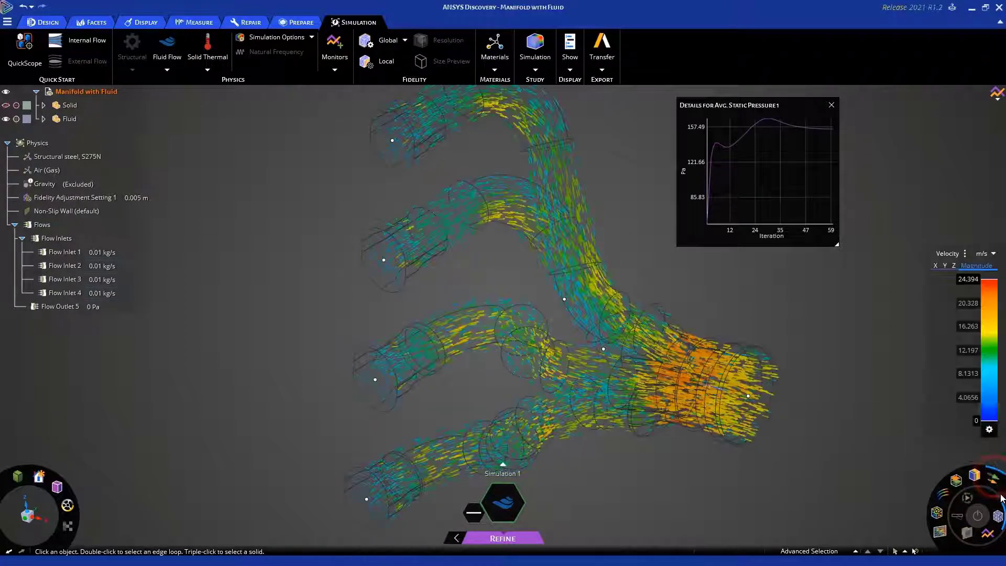
scroll(633, 350, up, 5)
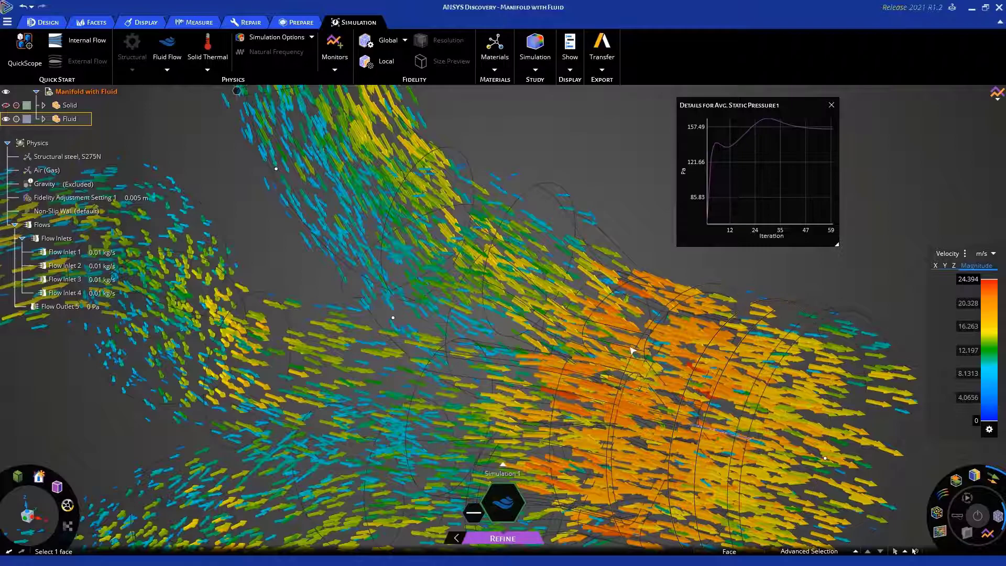
scroll(632, 350, down, 5)
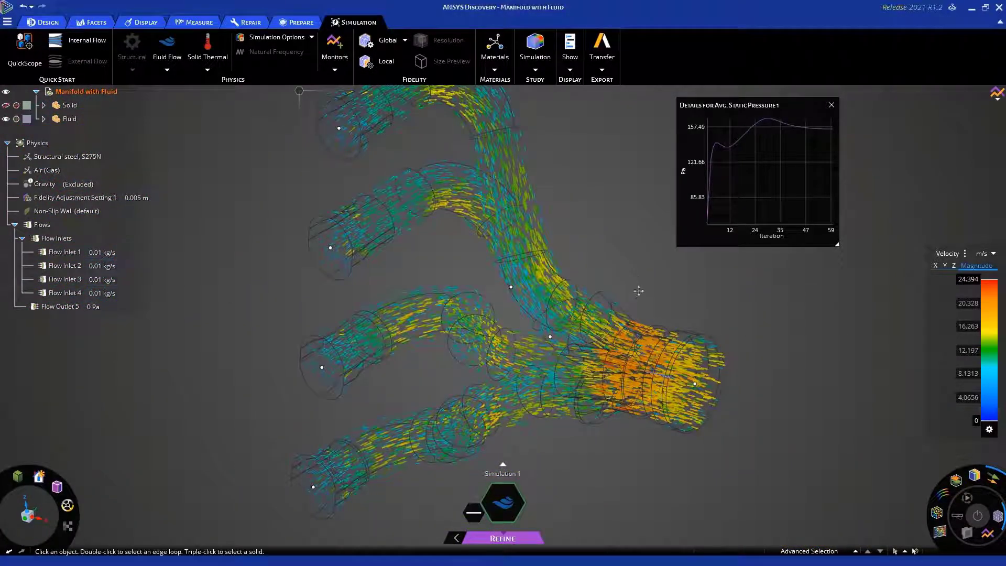
ctrl+middle_drag(635, 282, 646, 310)
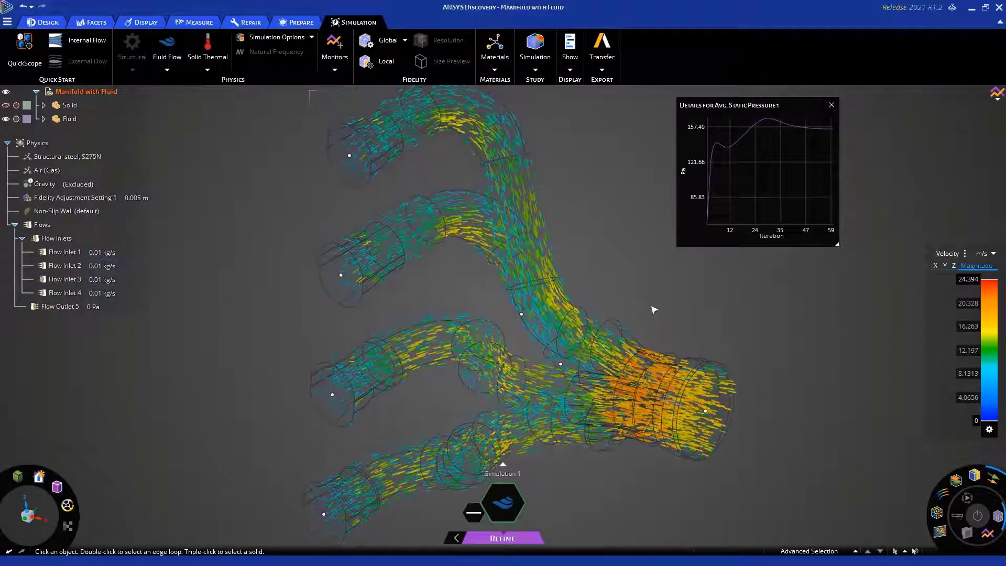
Change the displayed result variable from Velocity to Static Pressure
click(967, 255)
click(961, 269)
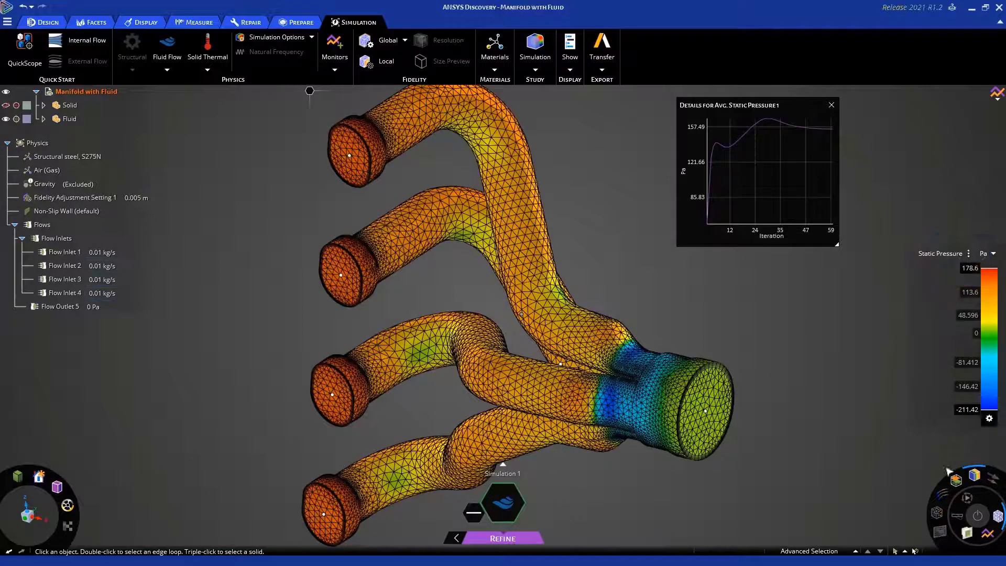